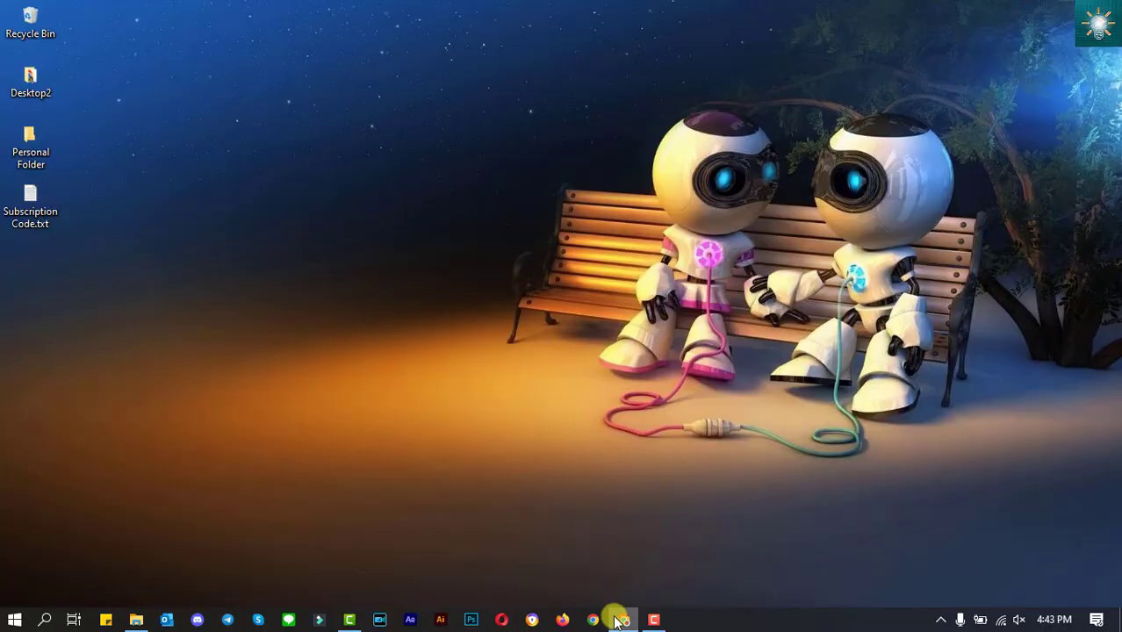
- Bring the 4DDiG website forward in Chrome and look over the Recovery, Utility and Download menus
left_click(622, 616)
mouse_move(525, 106)
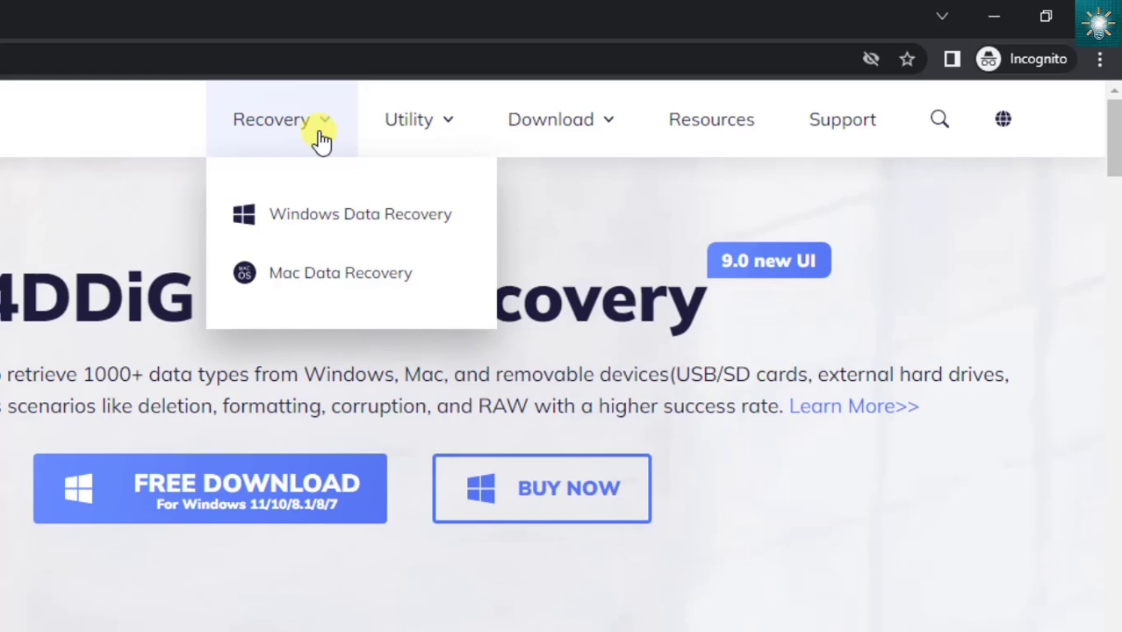
mouse_move(401, 133)
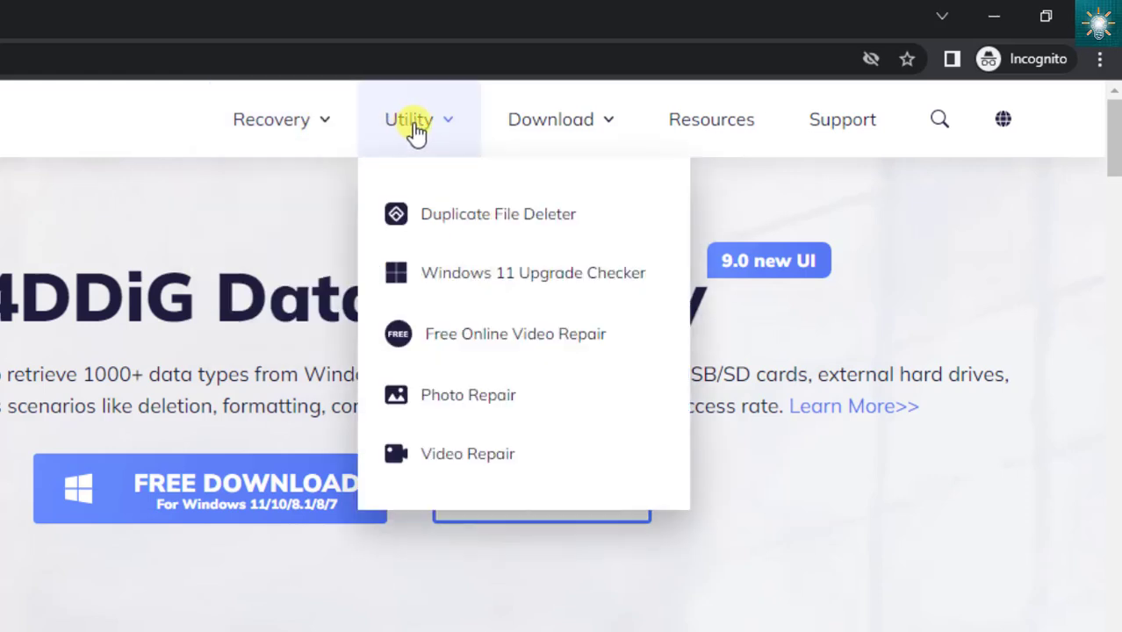
mouse_move(544, 129)
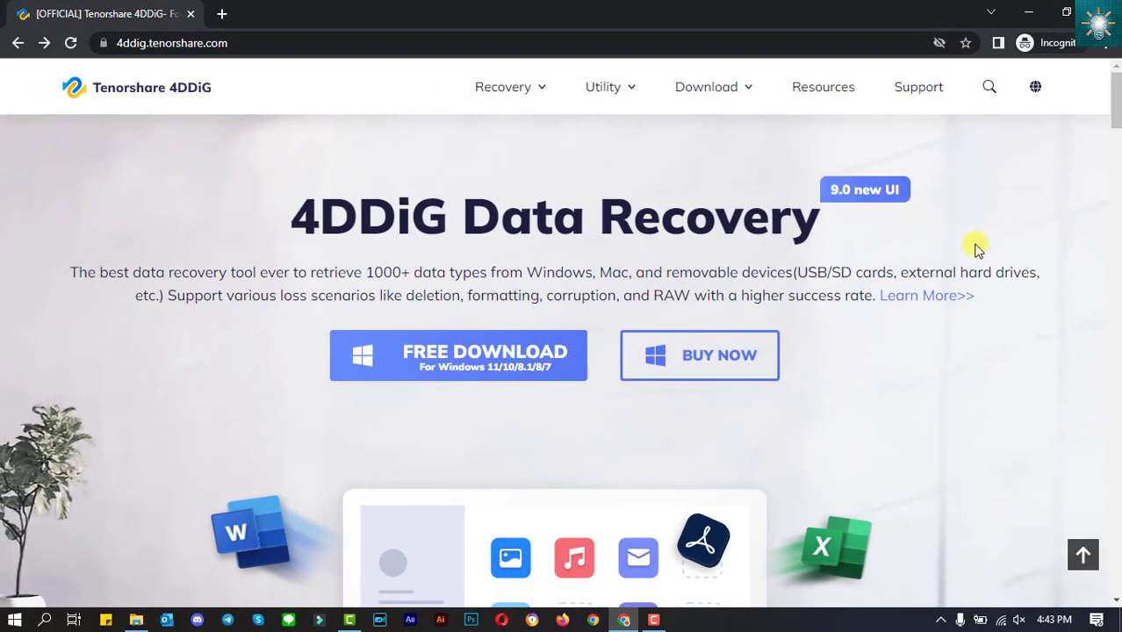
- Scroll down through the 4DDiG Data Recovery home page and back up
scroll(1038, 245, "down", 1)
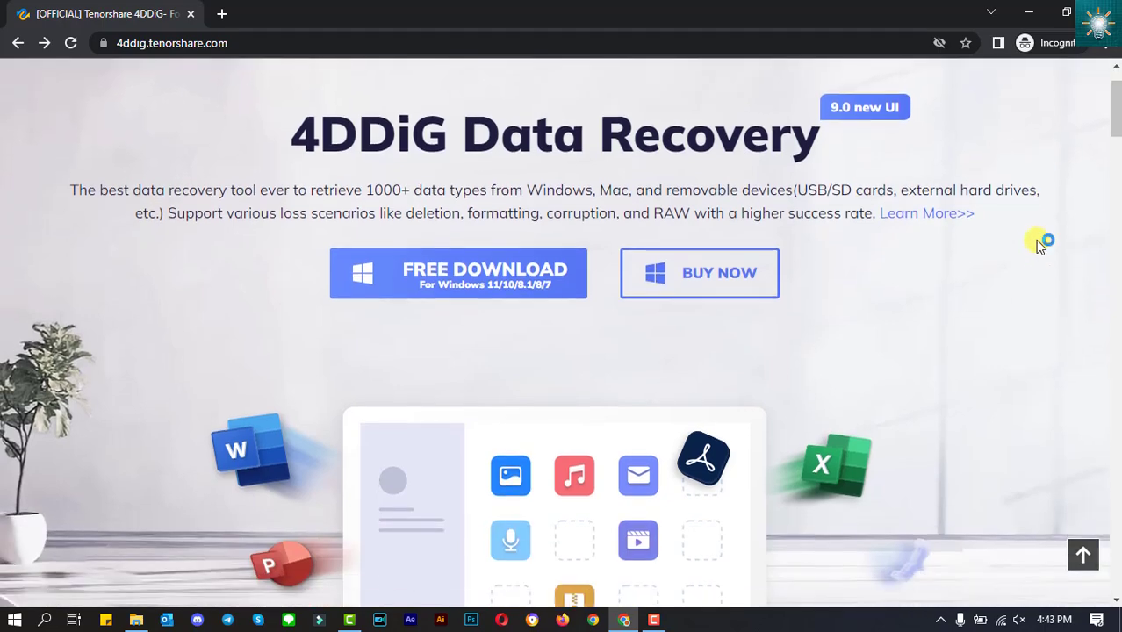
scroll(1037, 245, "down", 2)
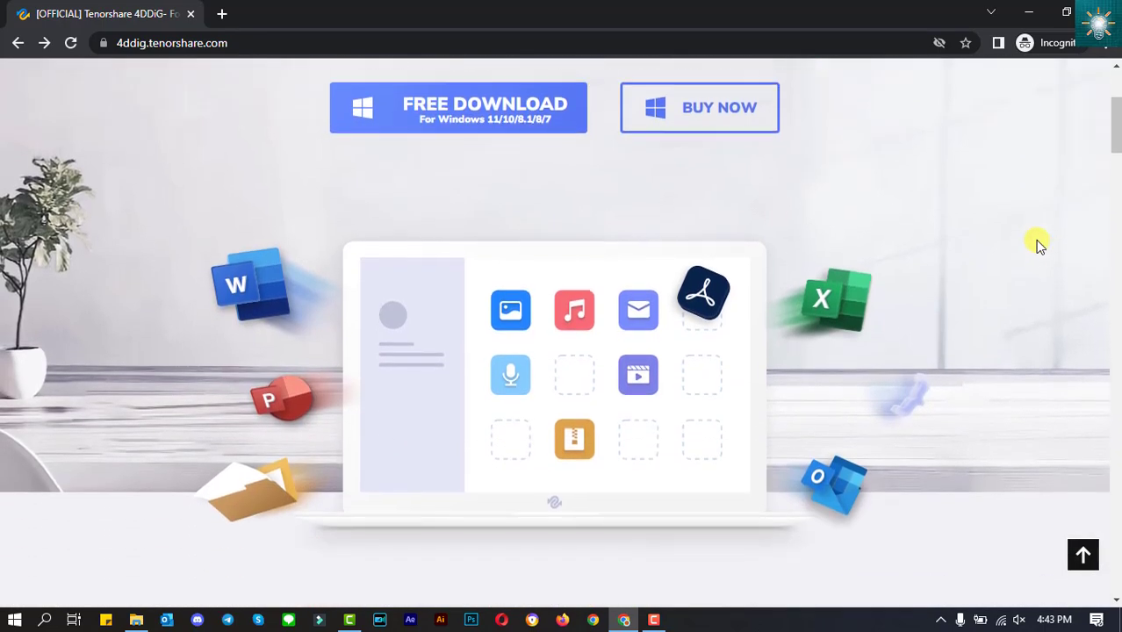
scroll(1037, 245, "down", 1)
scroll(1037, 245, "down", 5)
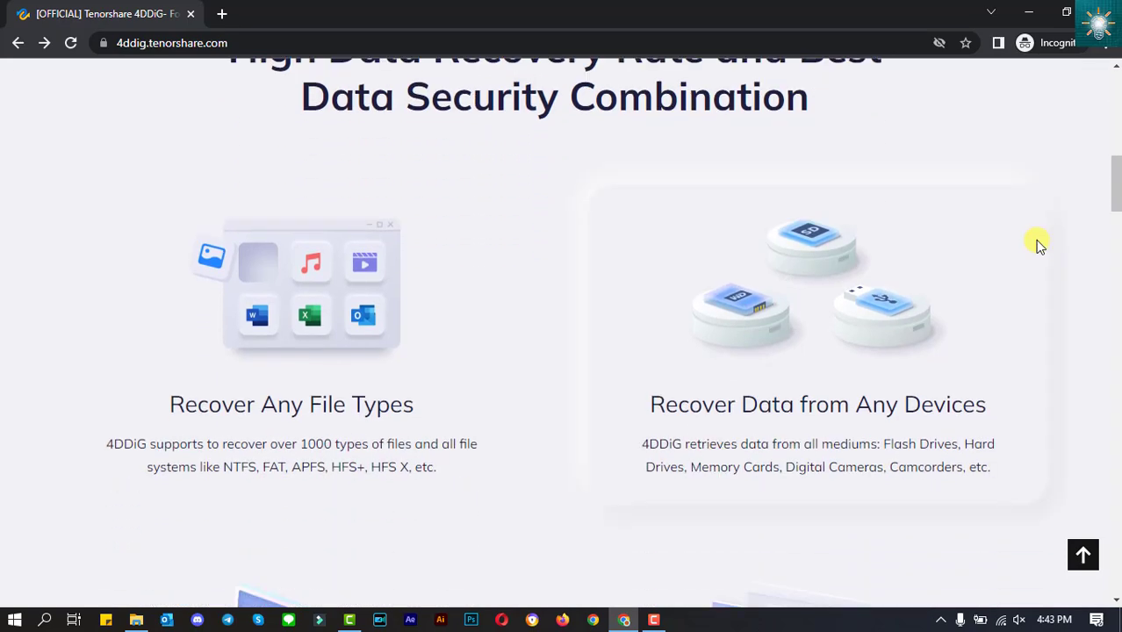
scroll(1080, 278, "down", 3)
scroll(1080, 278, "down", 2)
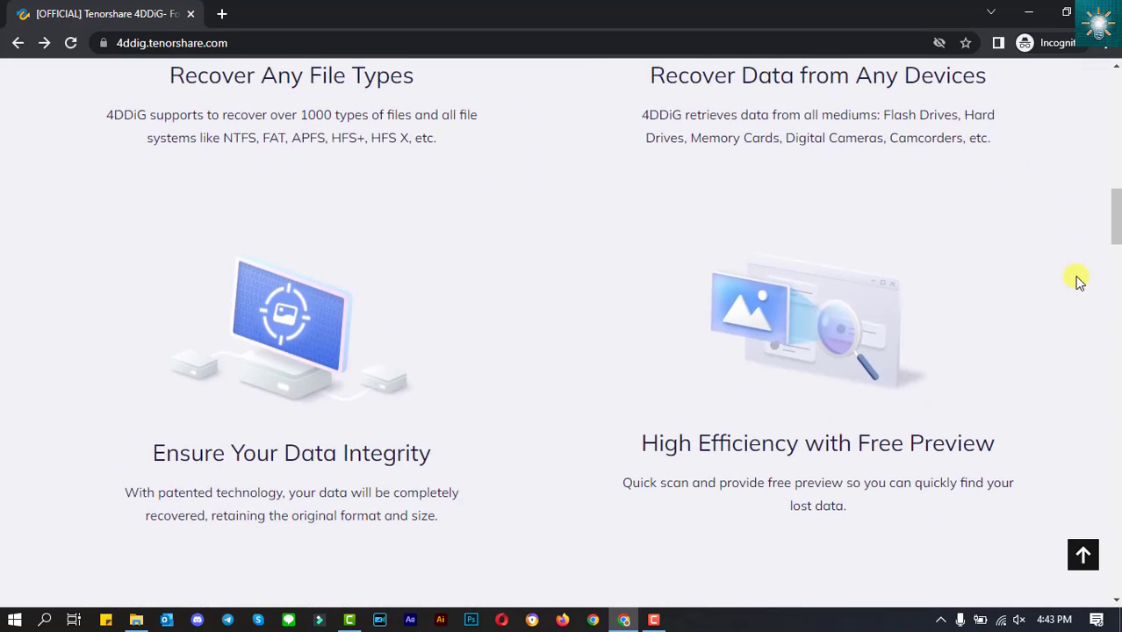
scroll(1080, 279, "down", 1)
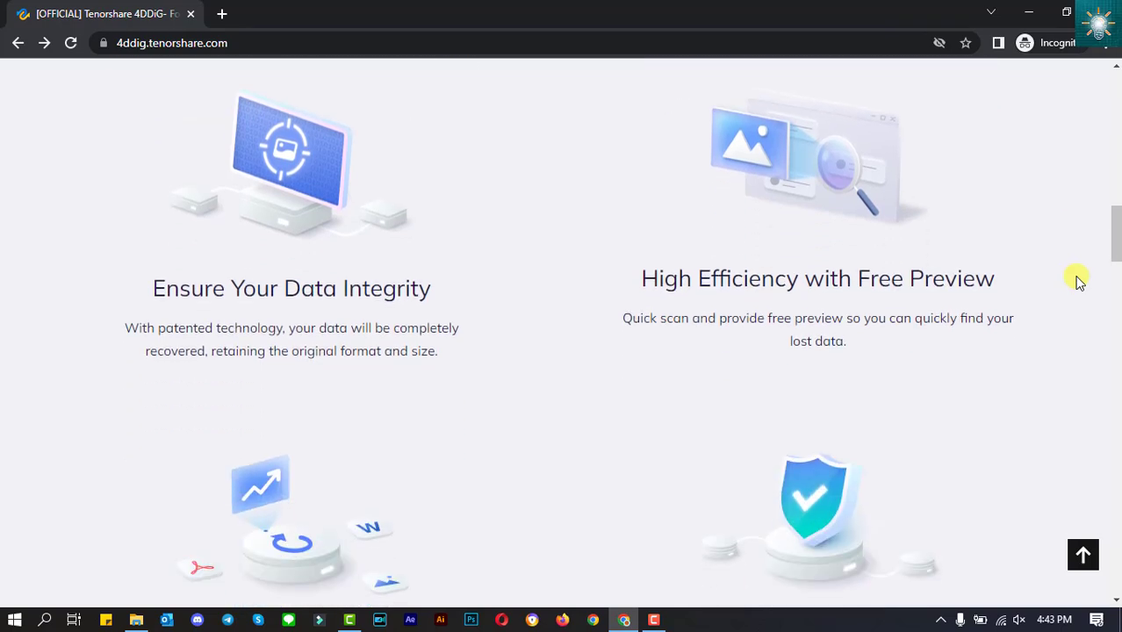
scroll(1081, 278, "down", 3)
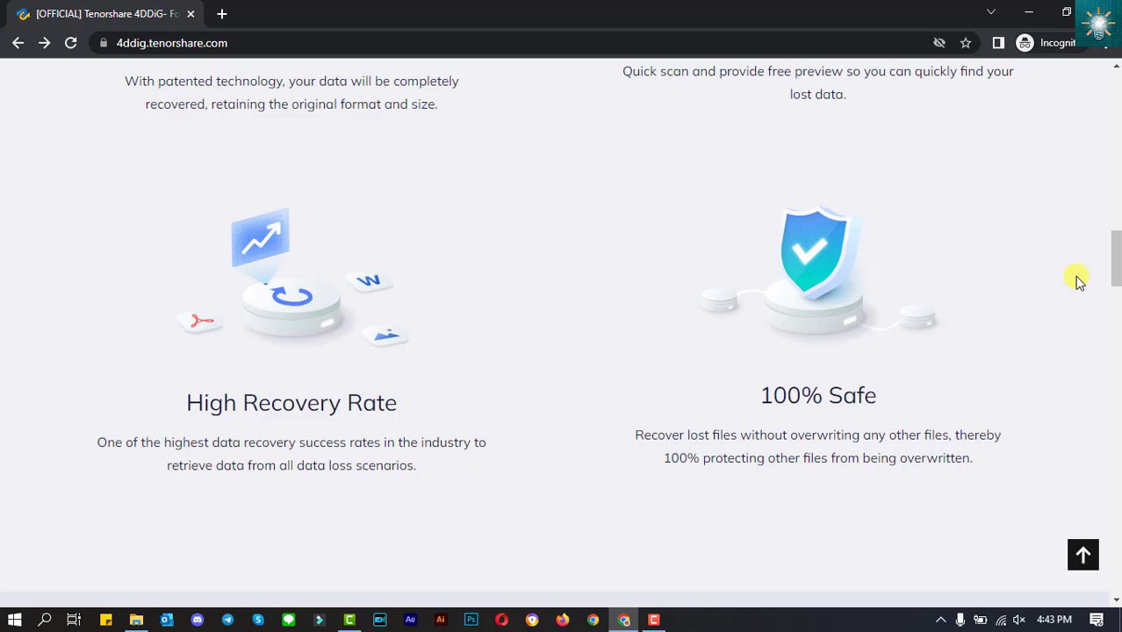
scroll(1080, 278, "down", 1)
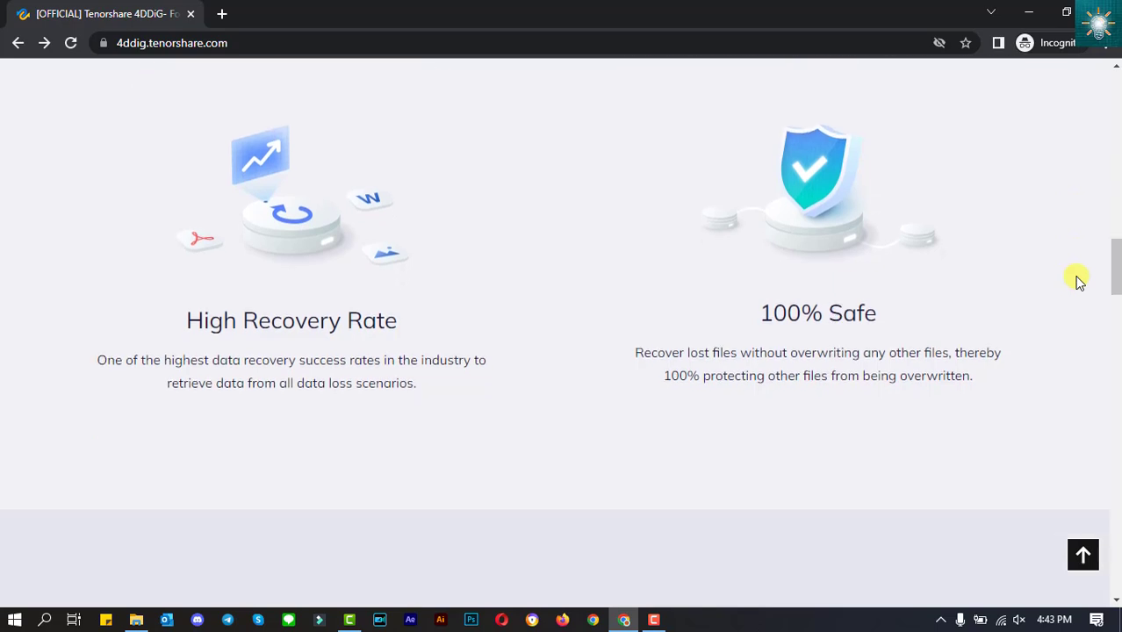
scroll(1080, 278, "down", 4)
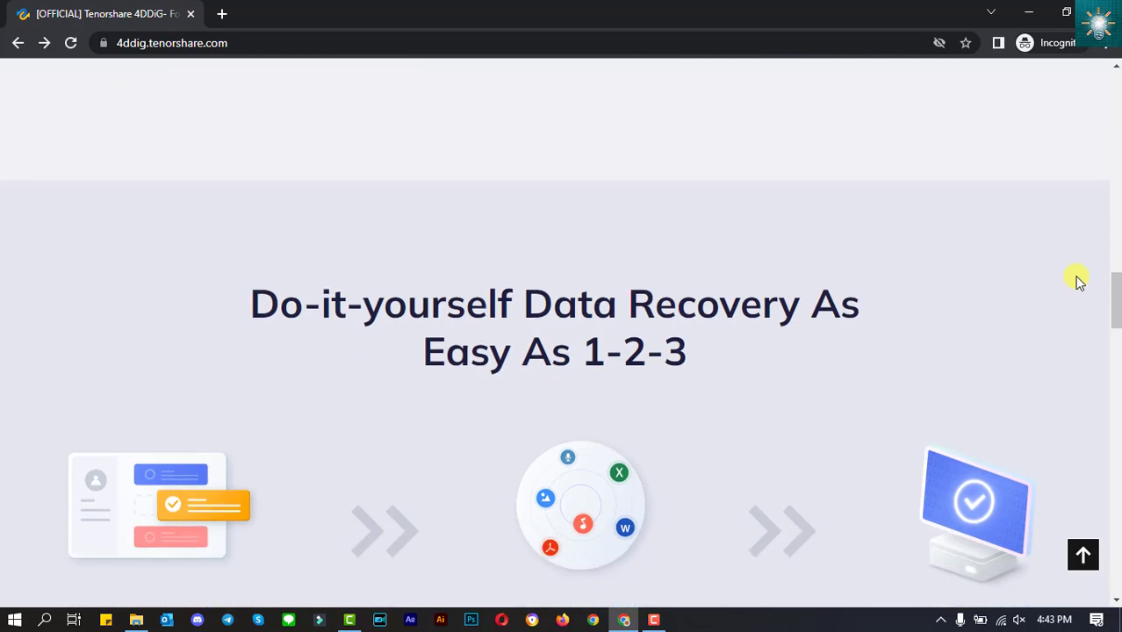
scroll(1080, 278, "down", 2)
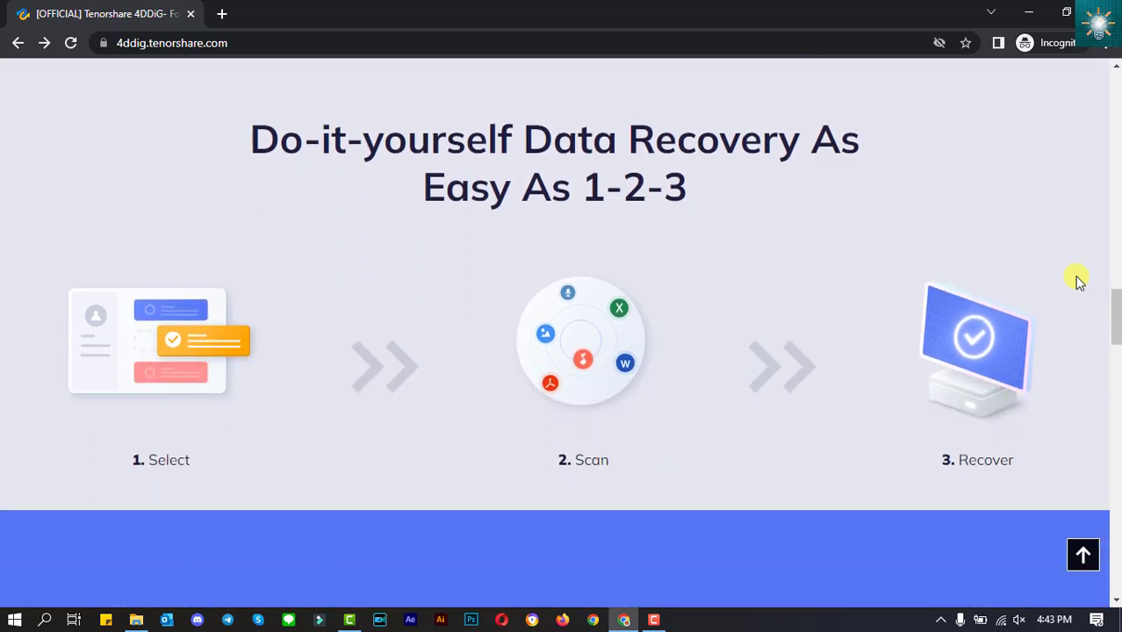
scroll(1080, 278, "down", 7)
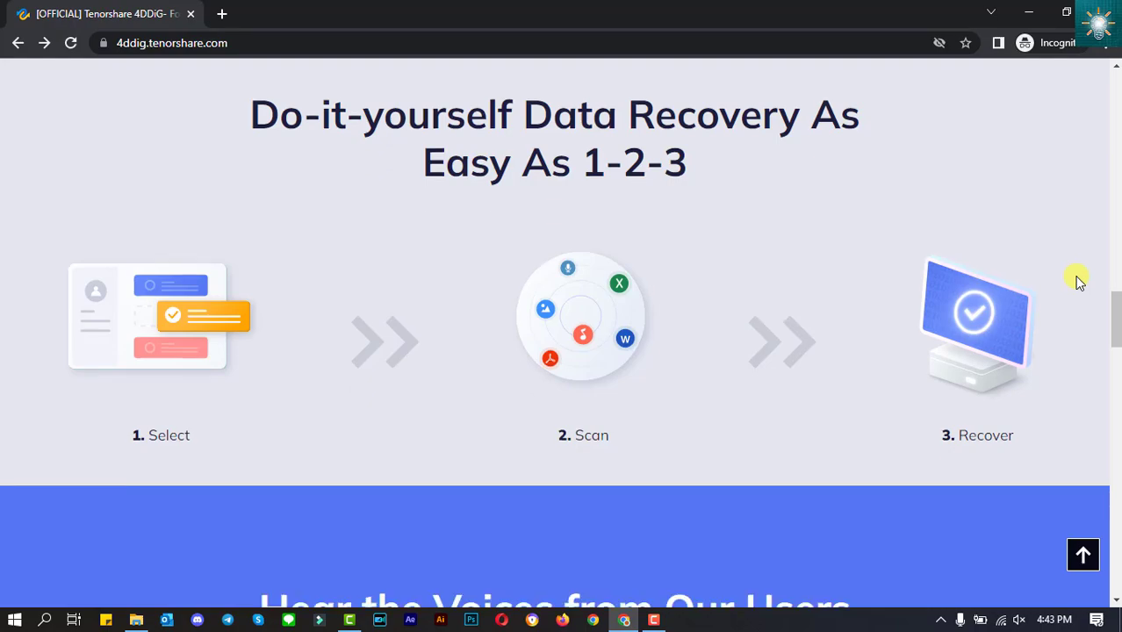
scroll(1080, 279, "down", 10)
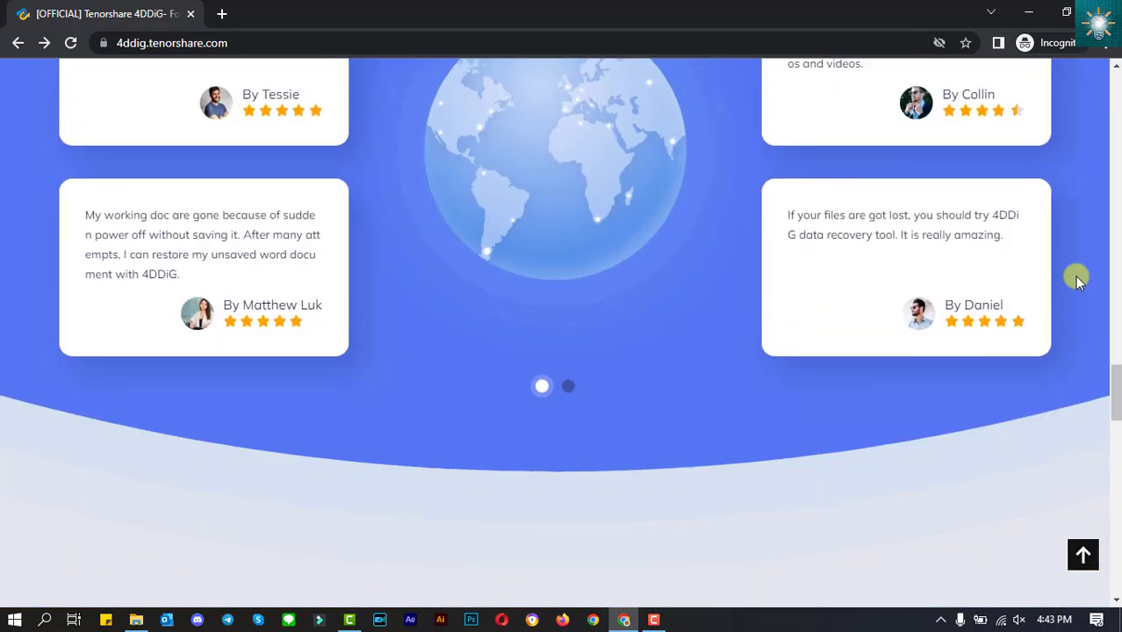
scroll(1080, 278, "down", 6)
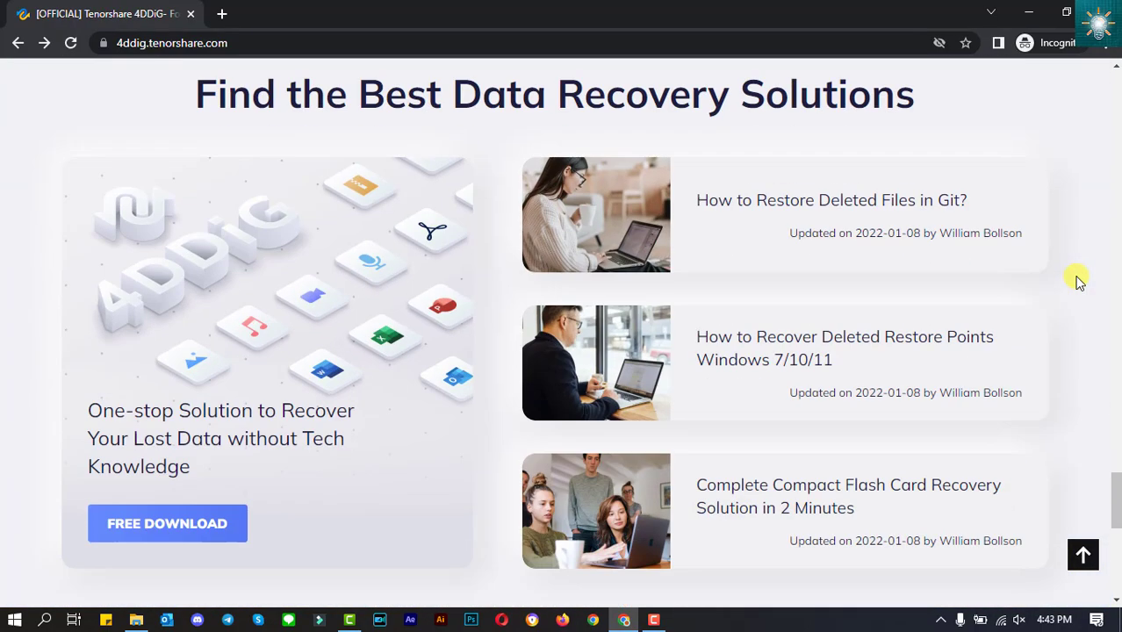
scroll(1080, 278, "down", 3)
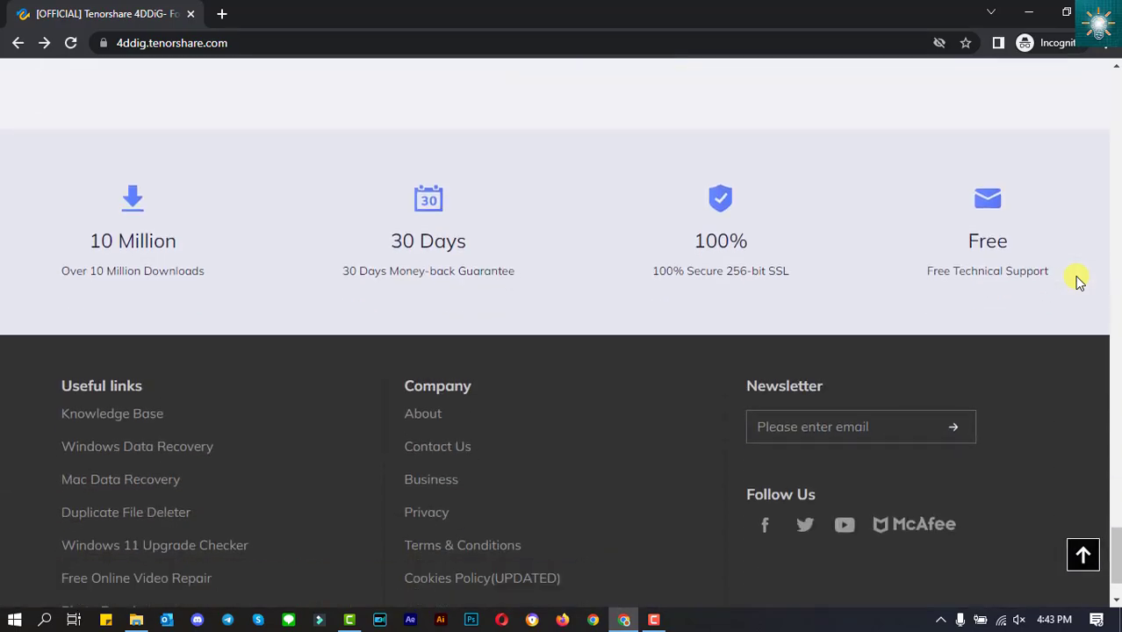
scroll(1081, 278, "up", 20)
scroll(1081, 279, "up", 15)
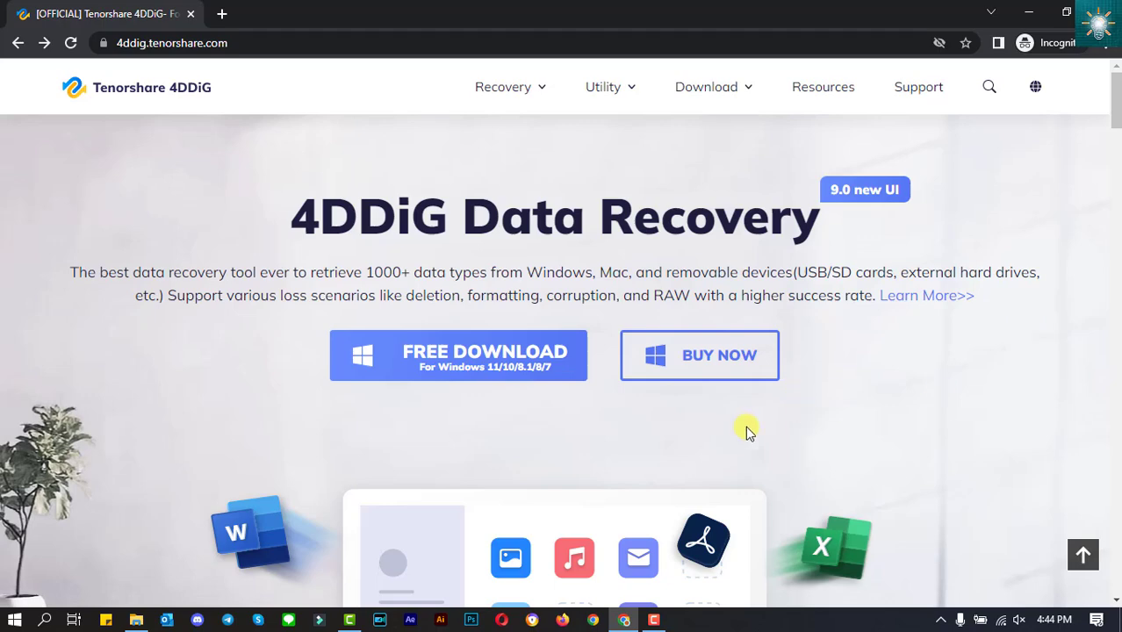
- Download the free Windows version of 4DDiG, install it, and launch the program
left_click(489, 361)
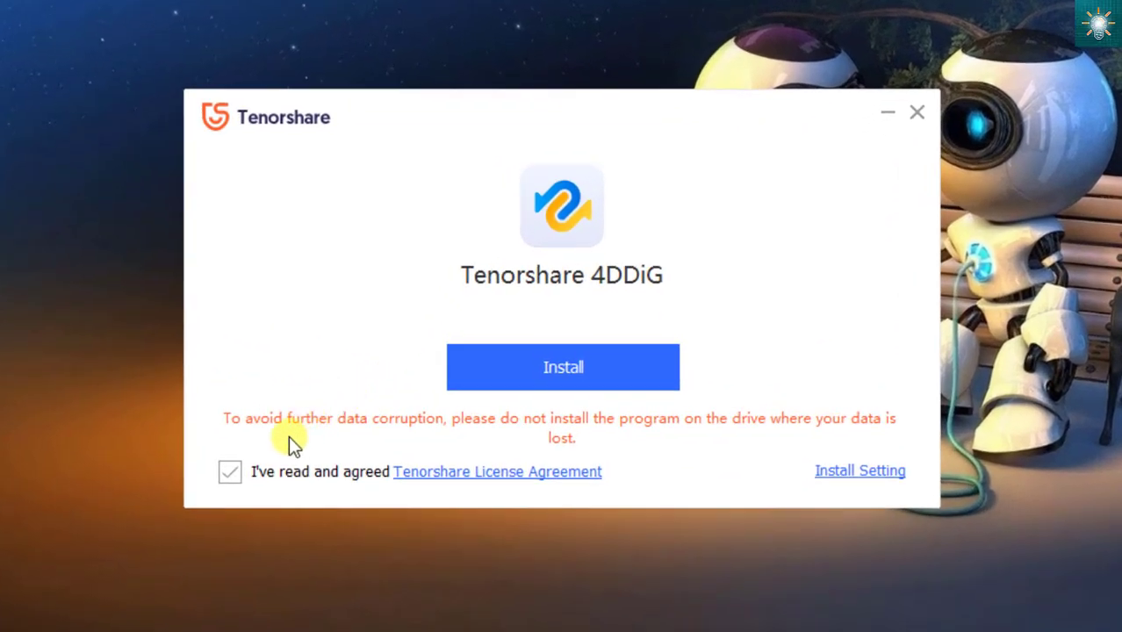
left_click(569, 368)
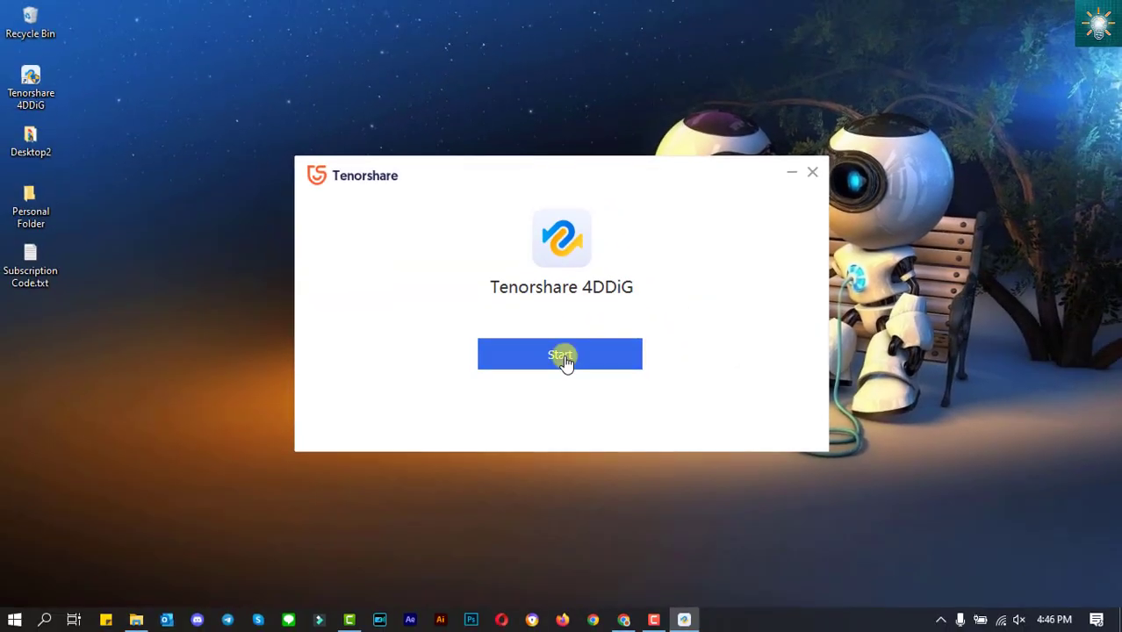
left_click(569, 379)
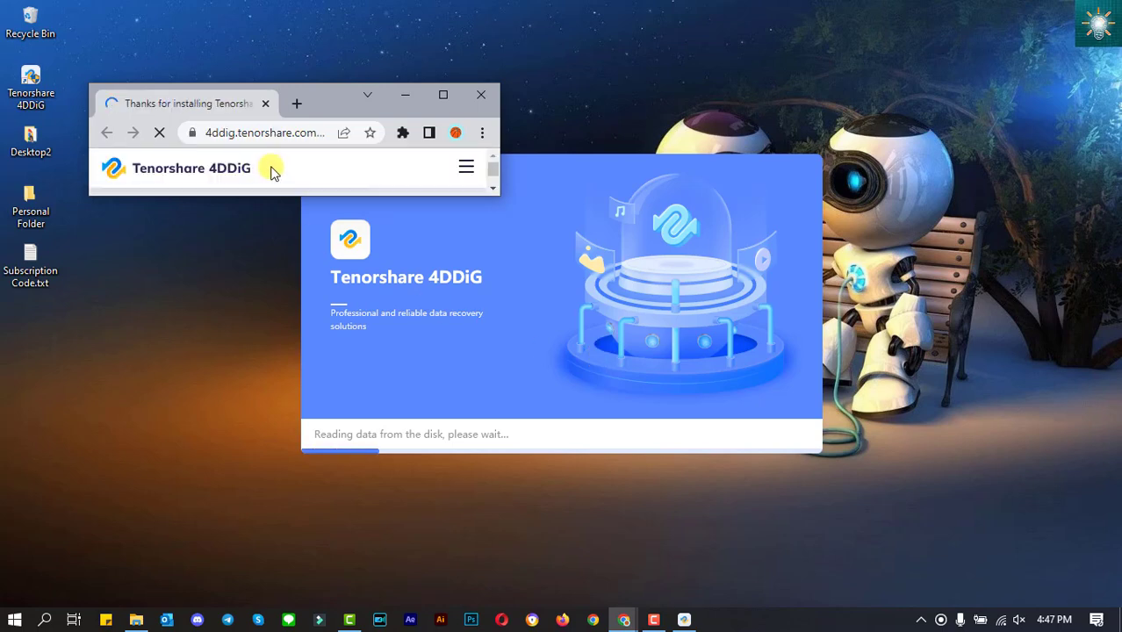
left_click(443, 94)
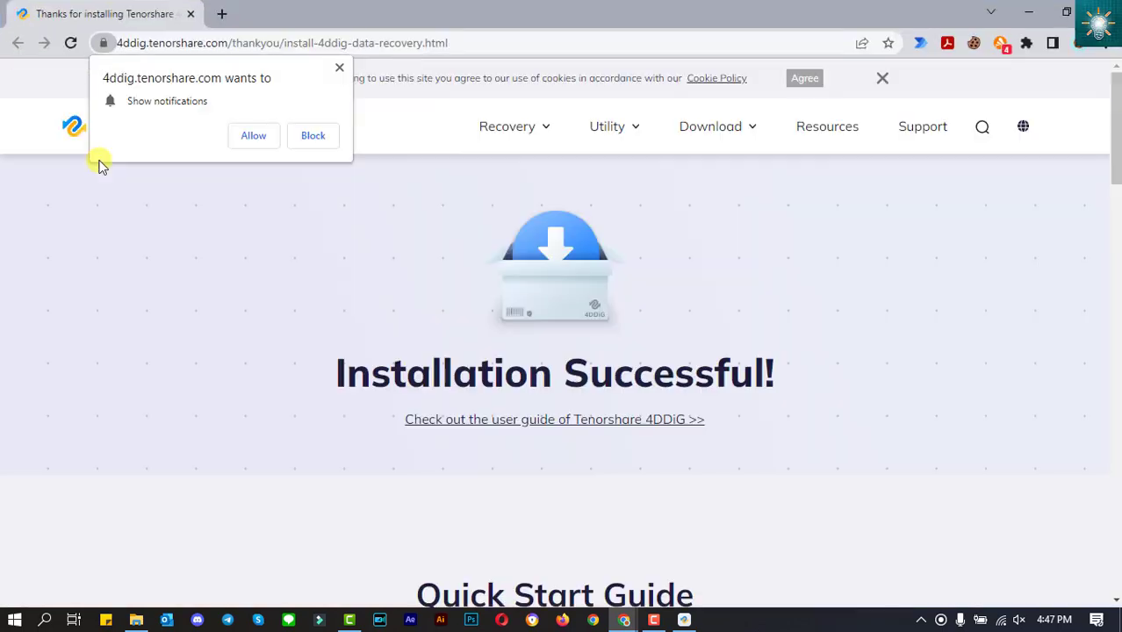
left_click(247, 136)
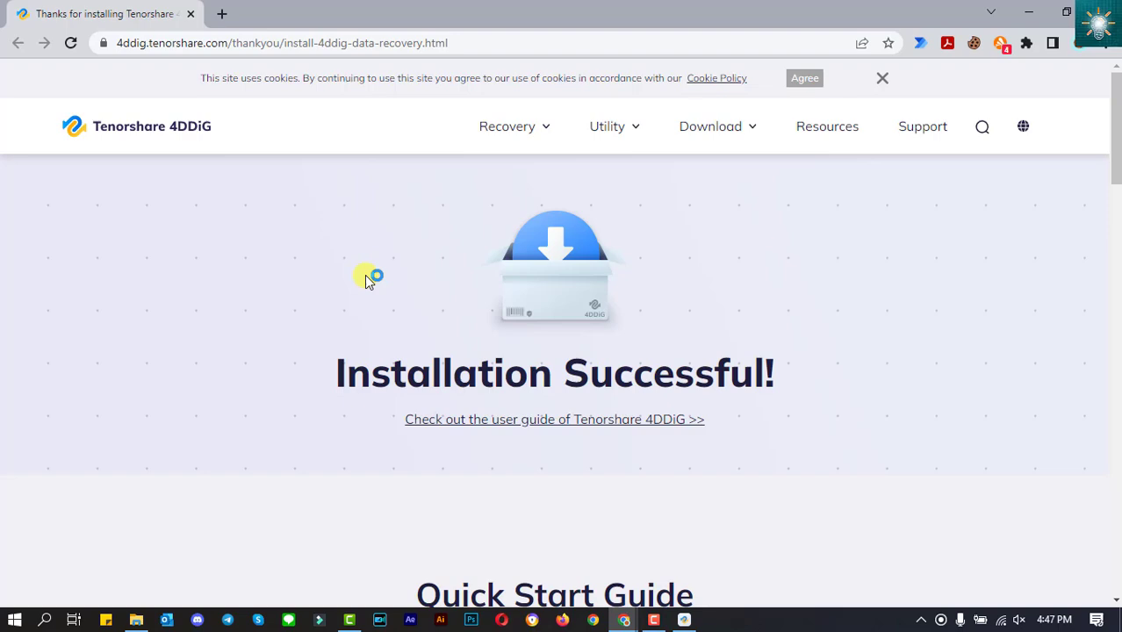
scroll(341, 296, "down", 5)
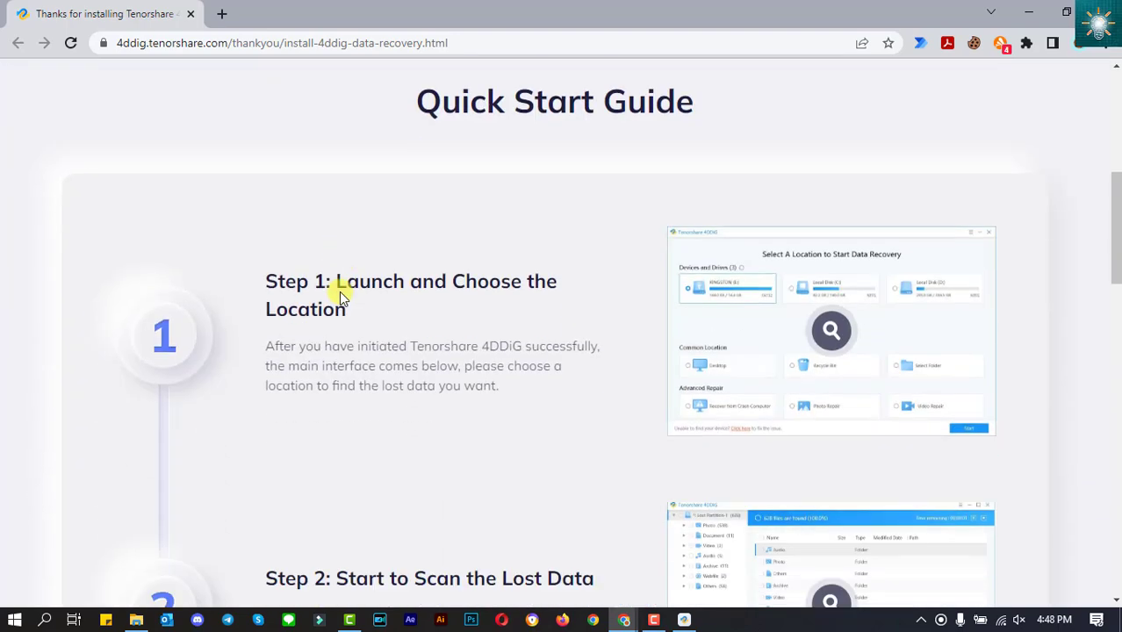
scroll(339, 291, "down", 1)
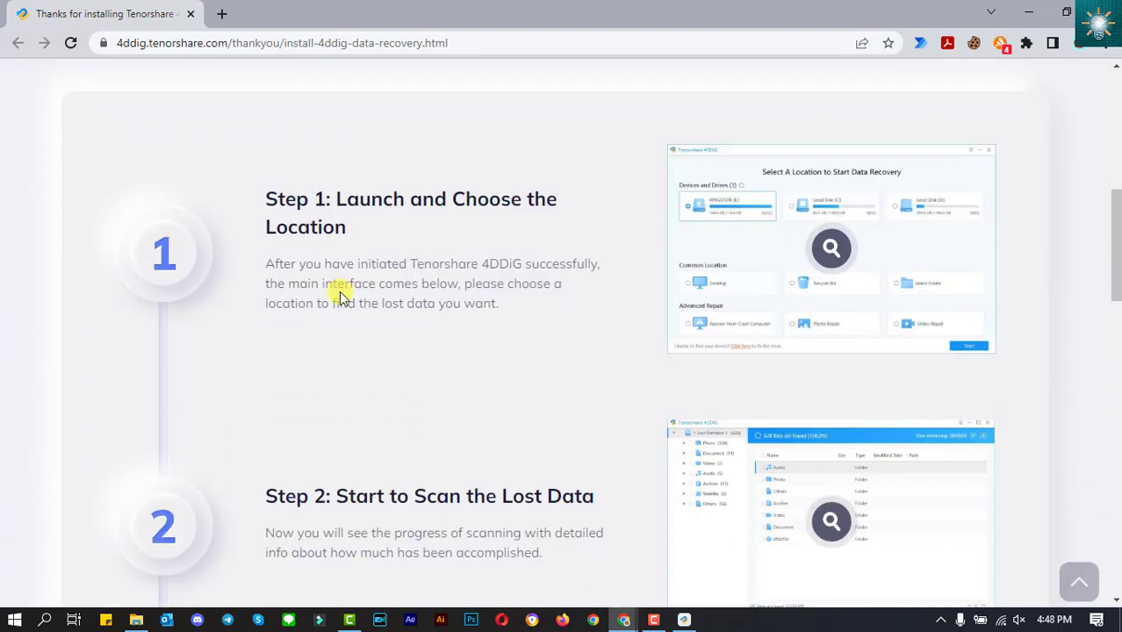
scroll(339, 292, "down", 6)
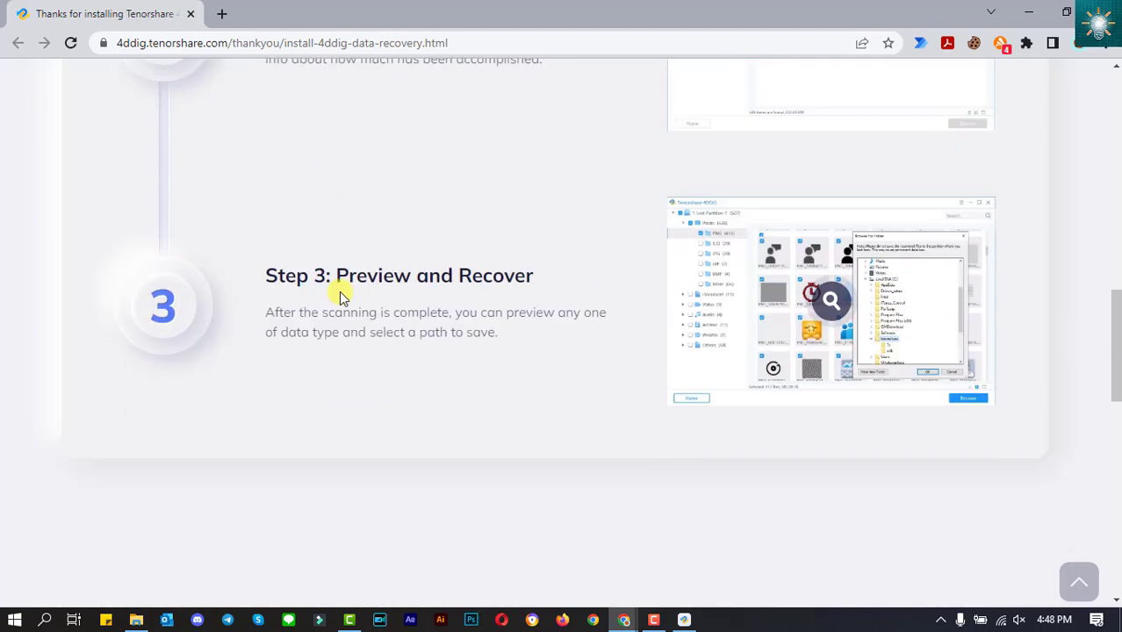
scroll(339, 291, "down", 6)
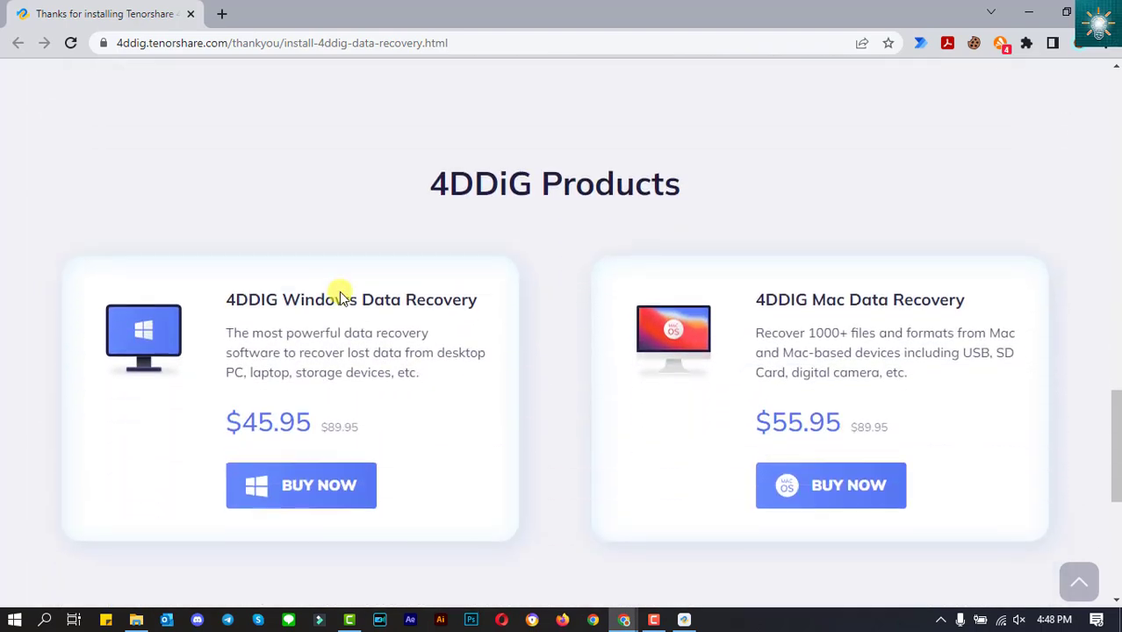
scroll(341, 290, "down", 1)
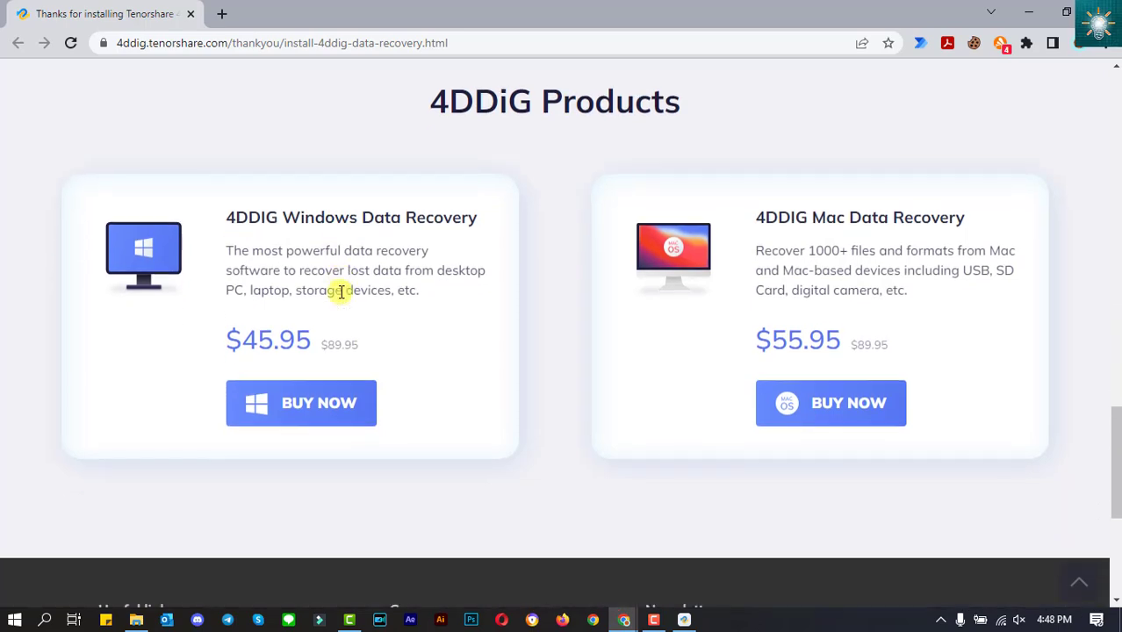
scroll(340, 293, "up", 1)
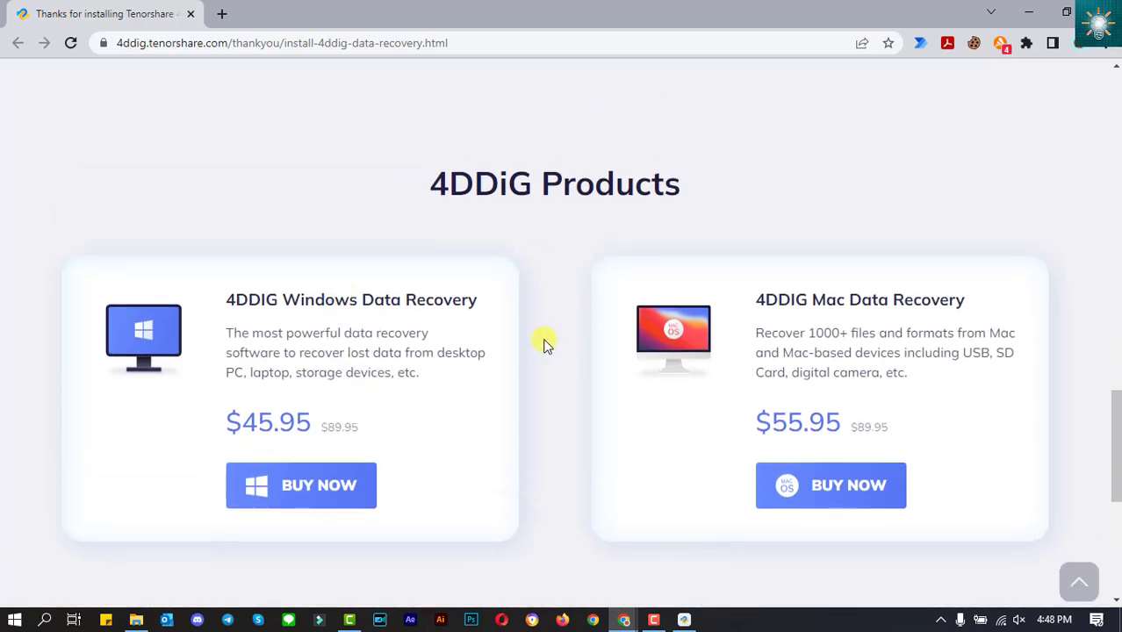
key("Home")
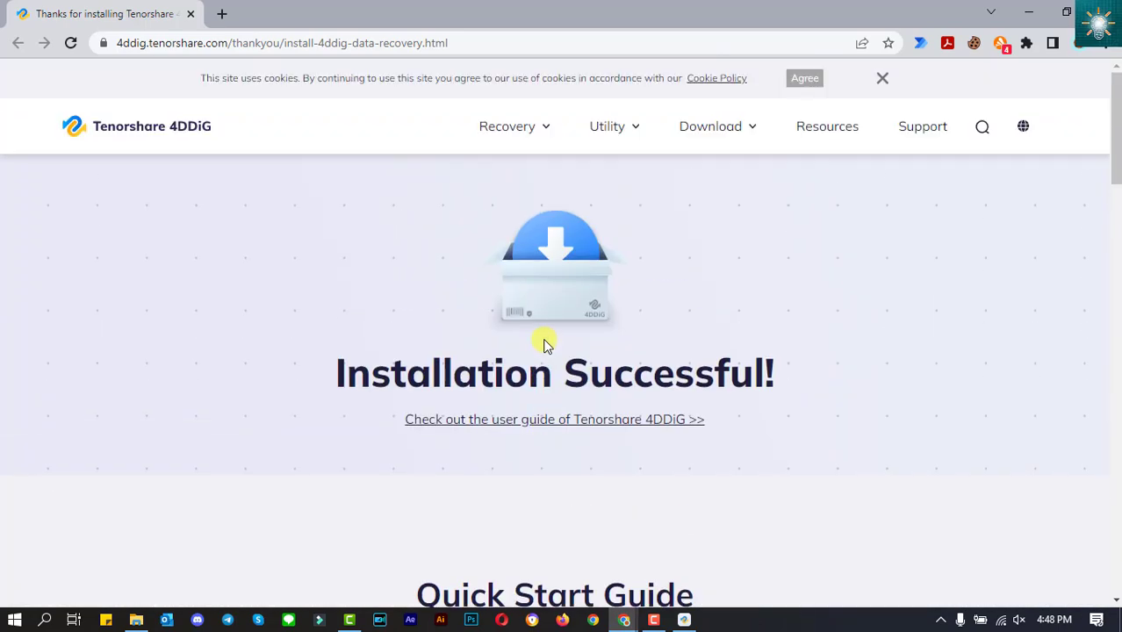
- Minimize Chrome to reveal 4DDiG's main screen listing four local drives and common locations
left_click(1031, 17)
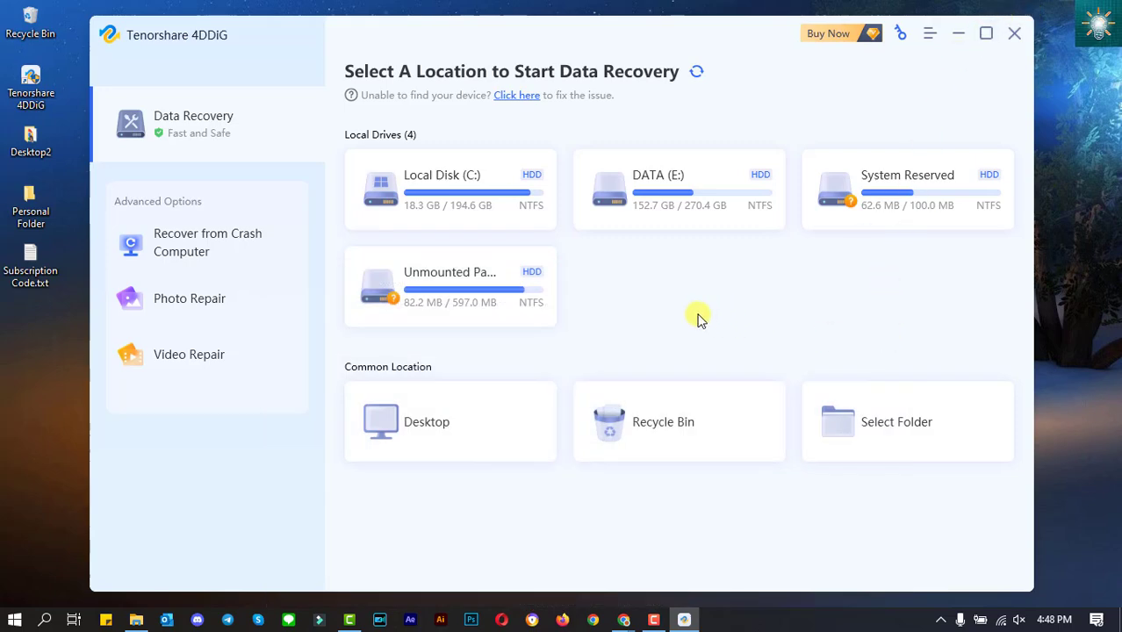
mouse_move(539, 303)
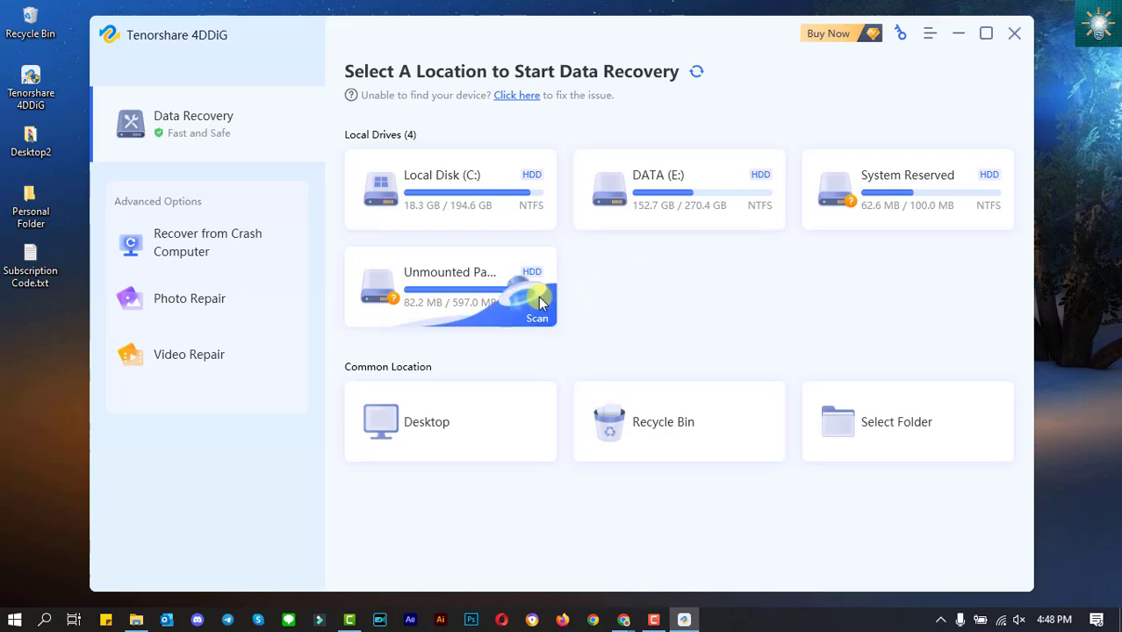
mouse_move(842, 204)
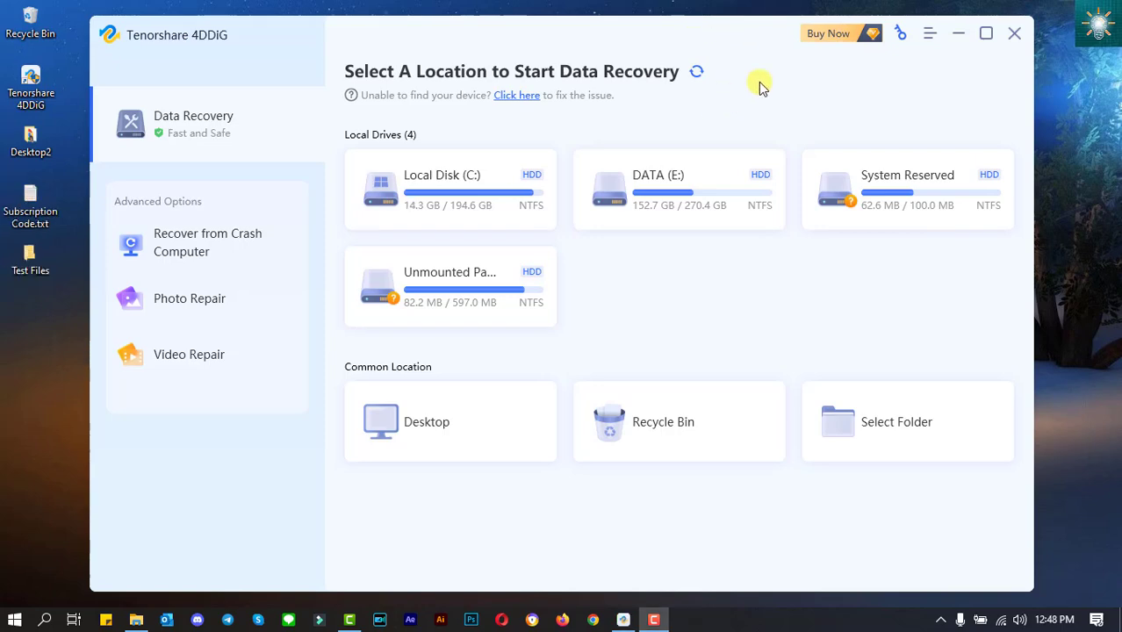
- Open the registration form and copy the licence code from Subscription Code.txt
left_click(896, 37)
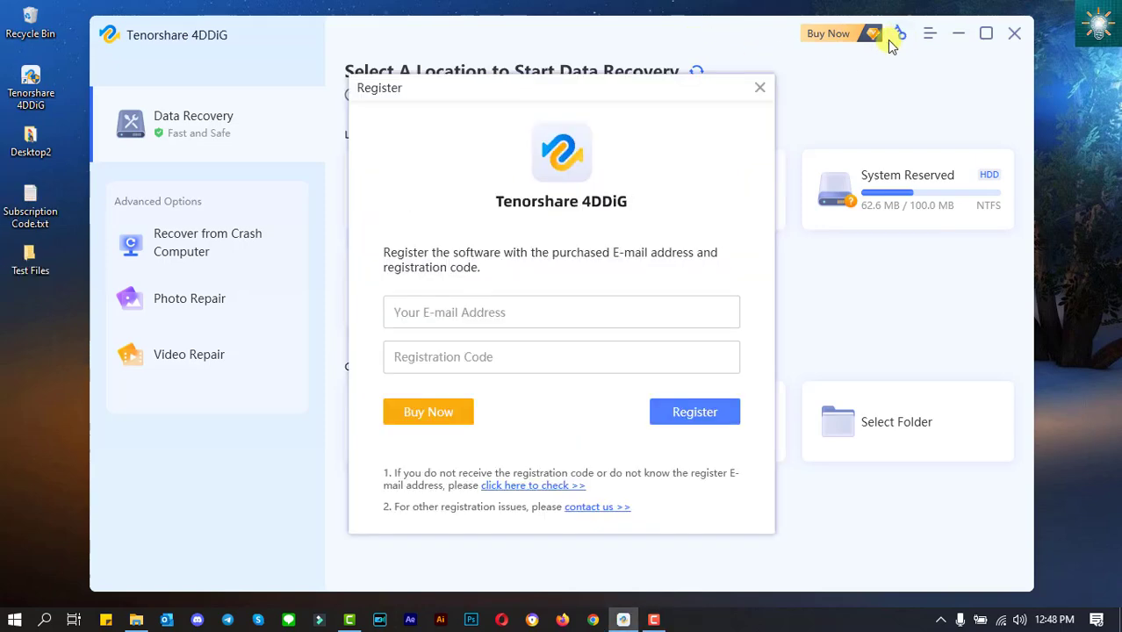
double_click(30, 204)
key("ctrl+a")
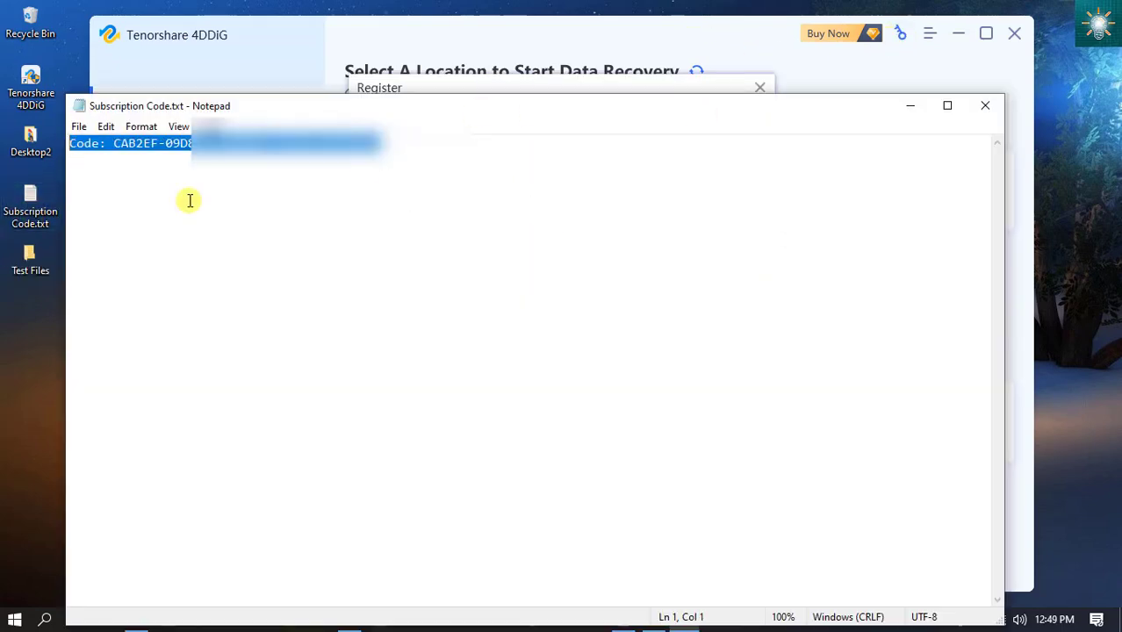
right_click(100, 145)
left_click(140, 193)
left_click(910, 105)
- Paste the code without its 'Code:' prefix, enter the e-mail address, and register 4DDiG
left_click(438, 356)
key("ctrl+v")
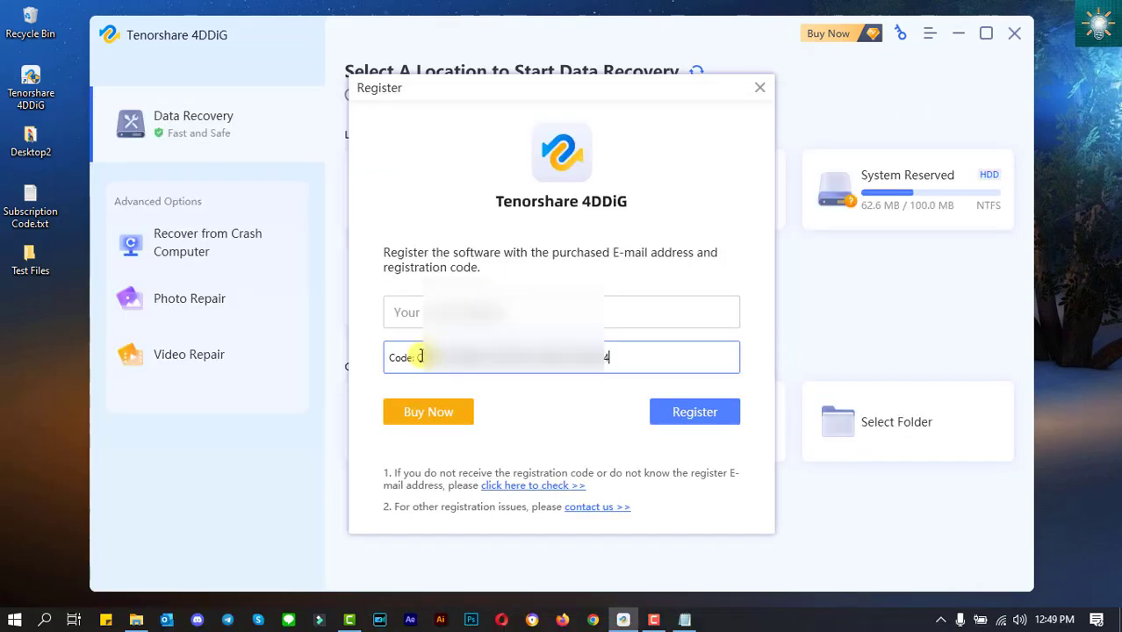
left_click(421, 359)
key("BackSpace")
key("BackSpace")
key("BackSpace")
key("BackSpace")
key("BackSpace")
key("BackSpace")
left_click(486, 311)
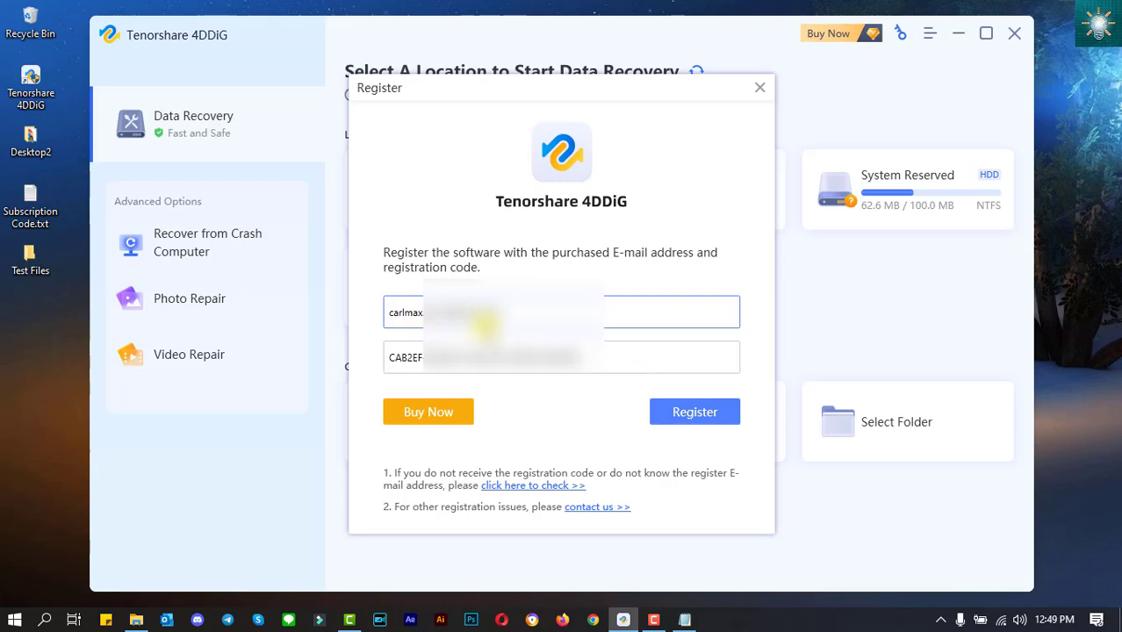
left_click(696, 413)
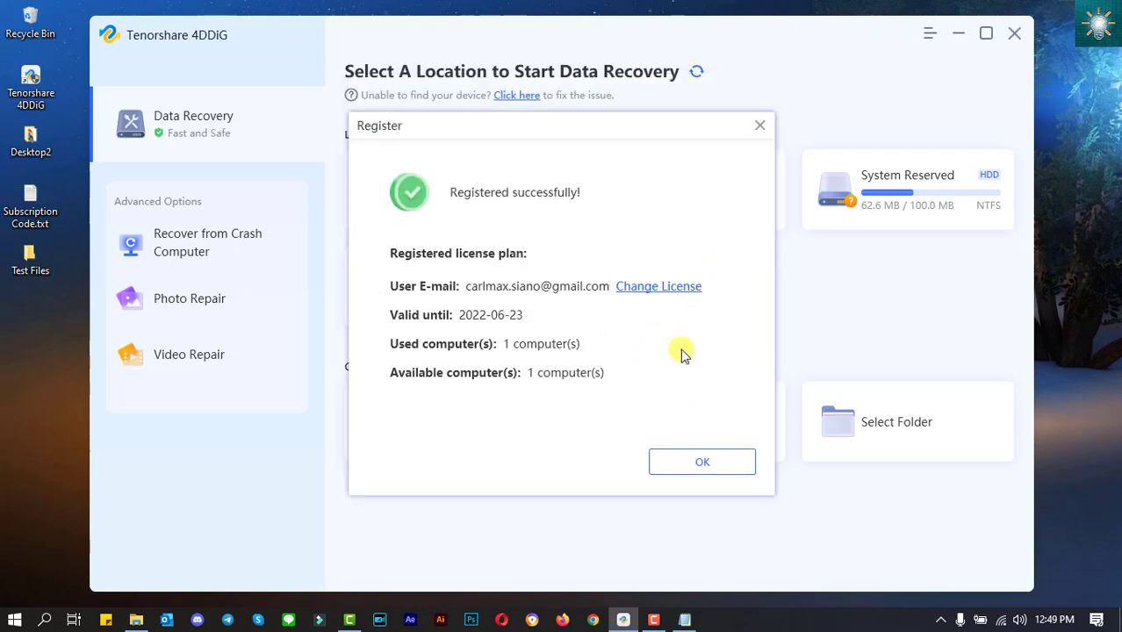
left_click(703, 462)
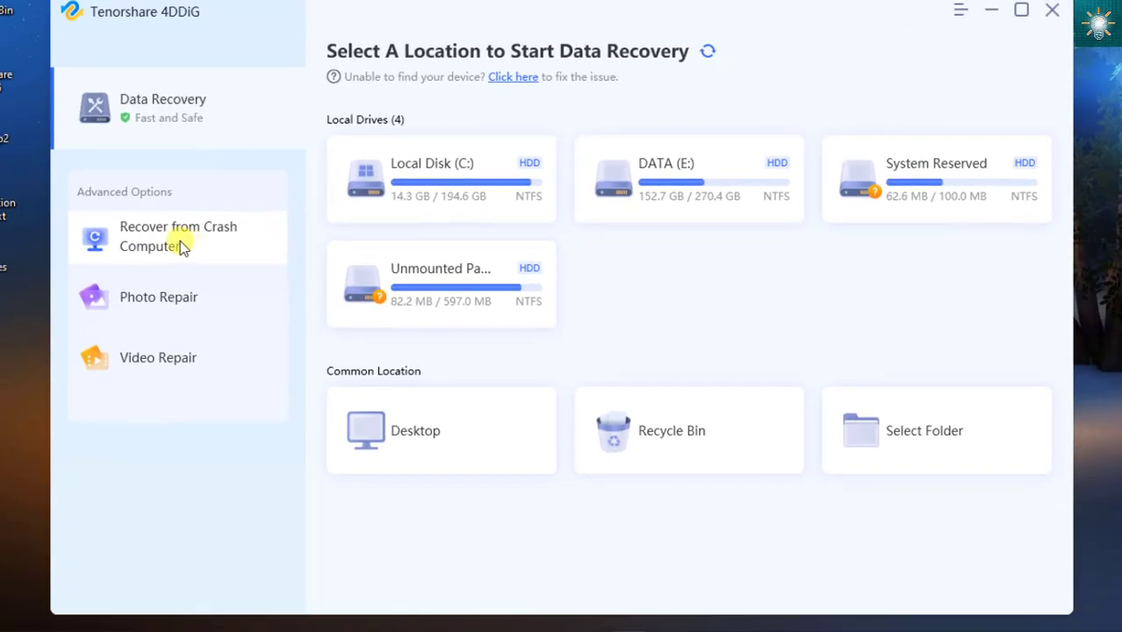
- Open Recover from Crash Computer and view, then close, its help popup
left_click(182, 247)
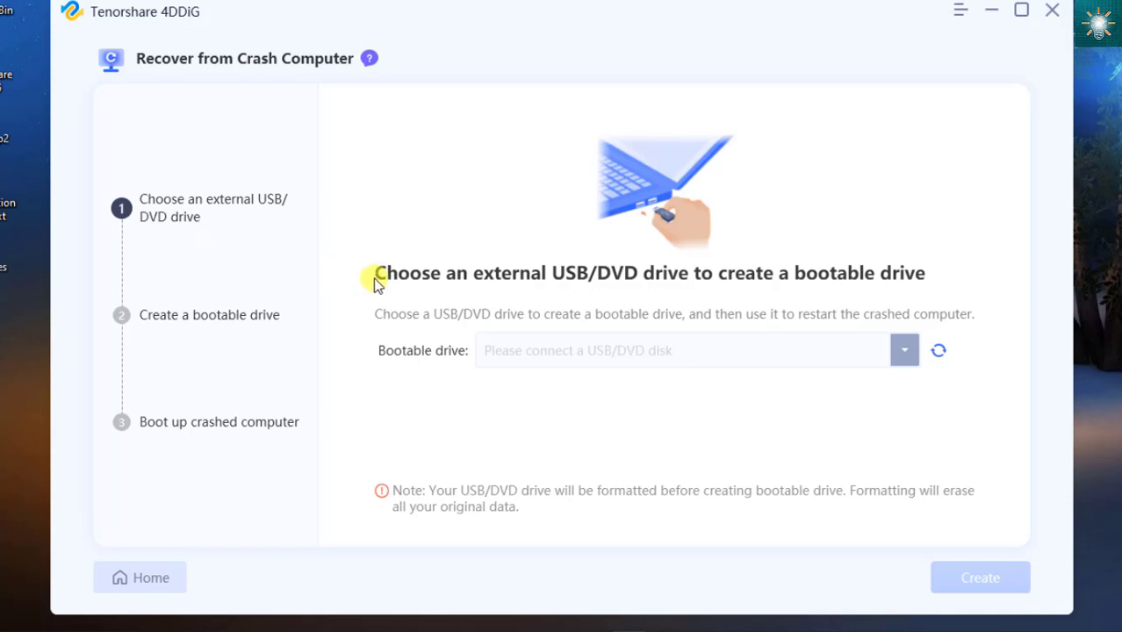
left_click(370, 60)
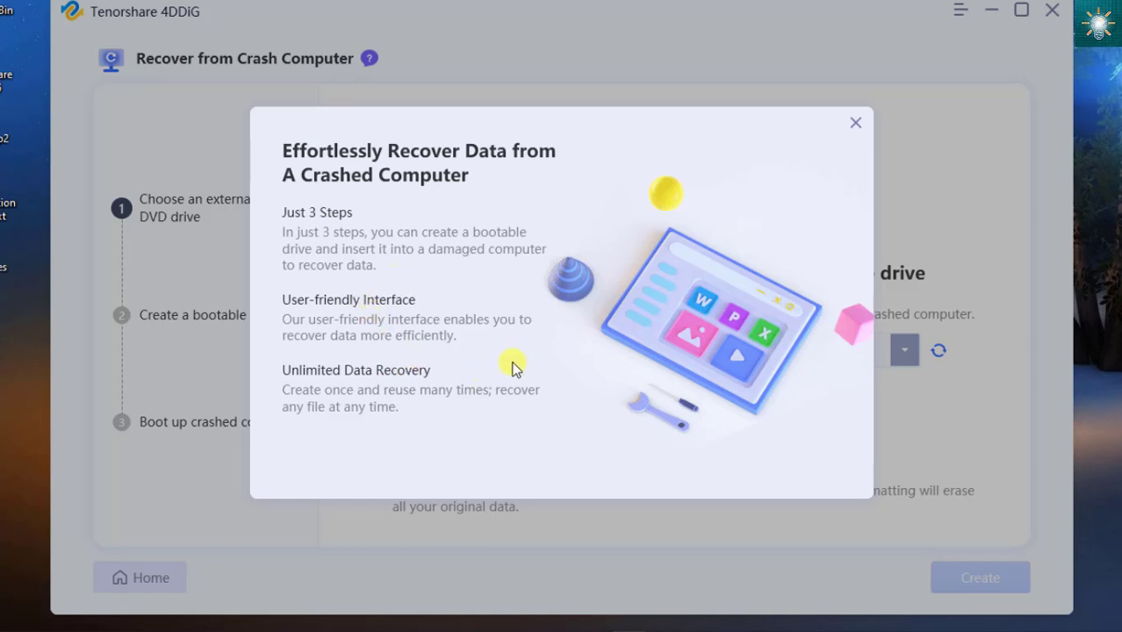
left_click(856, 123)
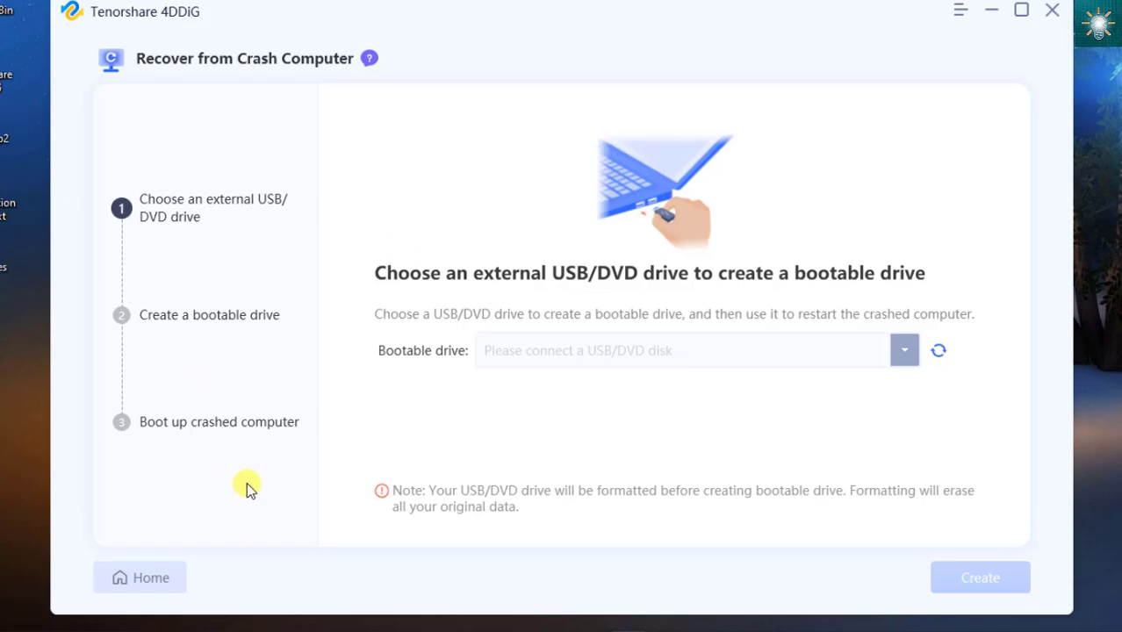
- Open Photo Repair from Home and view, then close, its help popup
left_click(149, 571)
left_click(160, 314)
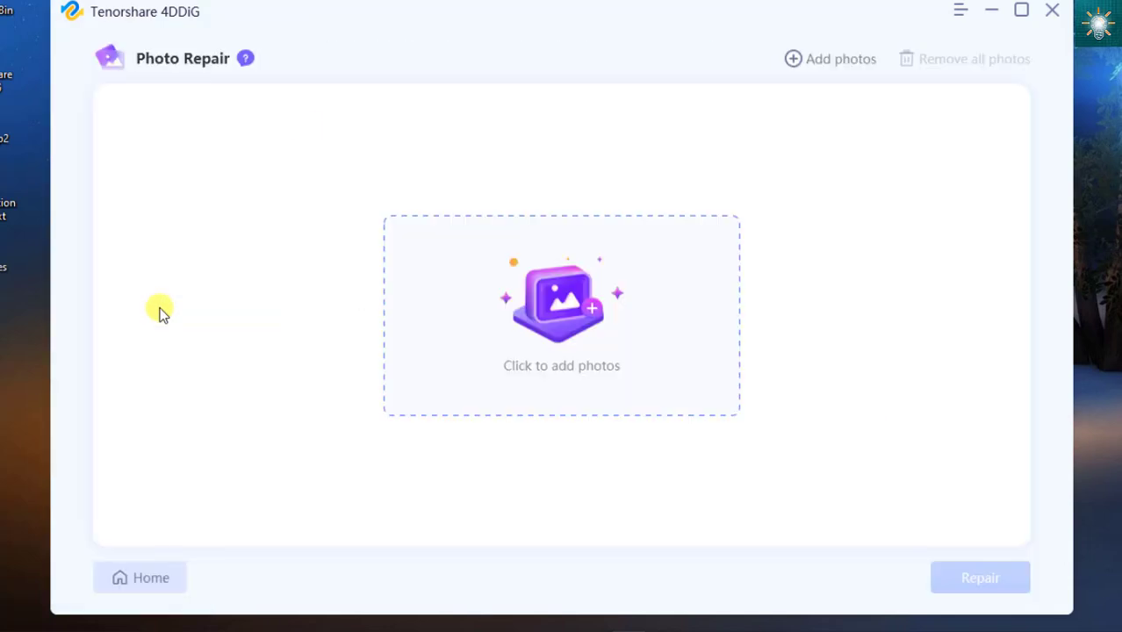
left_click(247, 61)
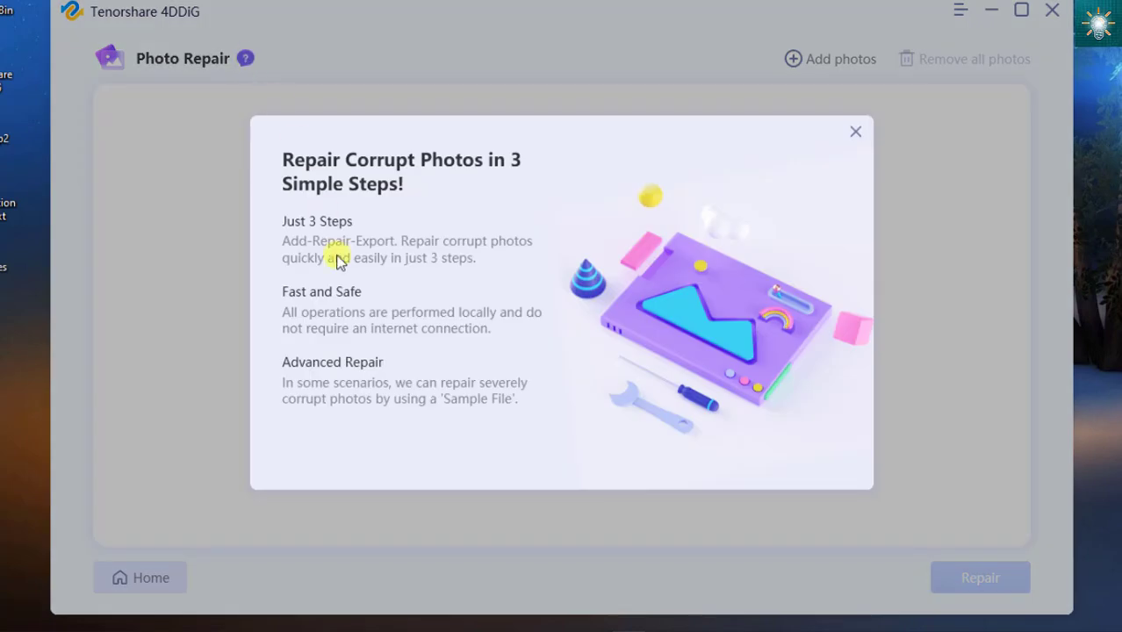
left_click(857, 131)
- Open Video Repair, view and close its help popup, then return to Home
left_click(145, 575)
left_click(146, 365)
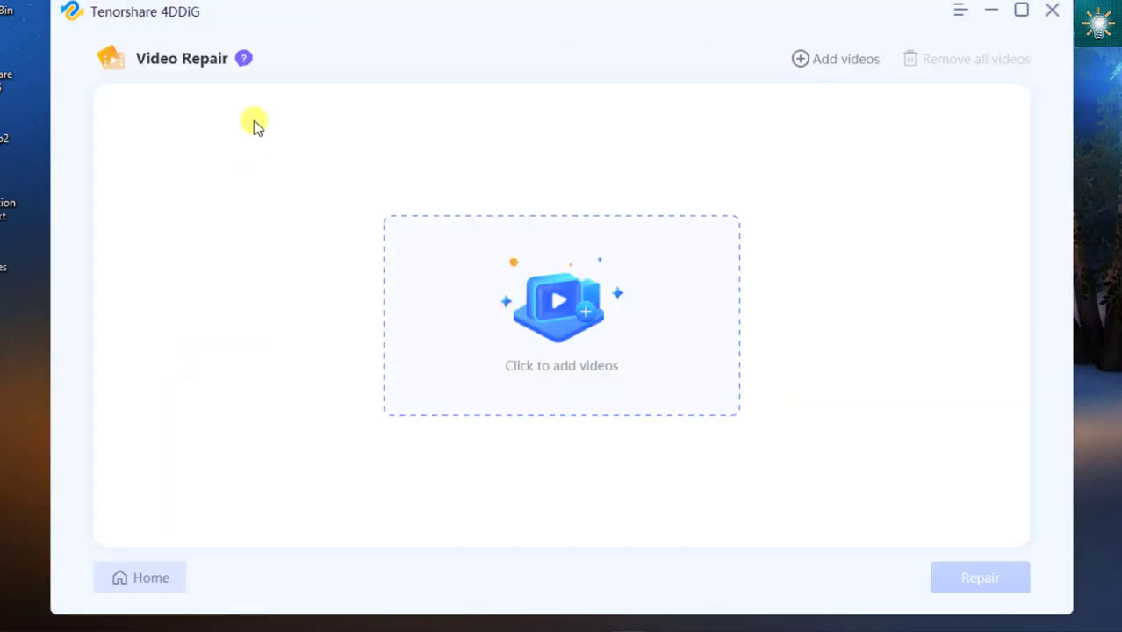
left_click(243, 58)
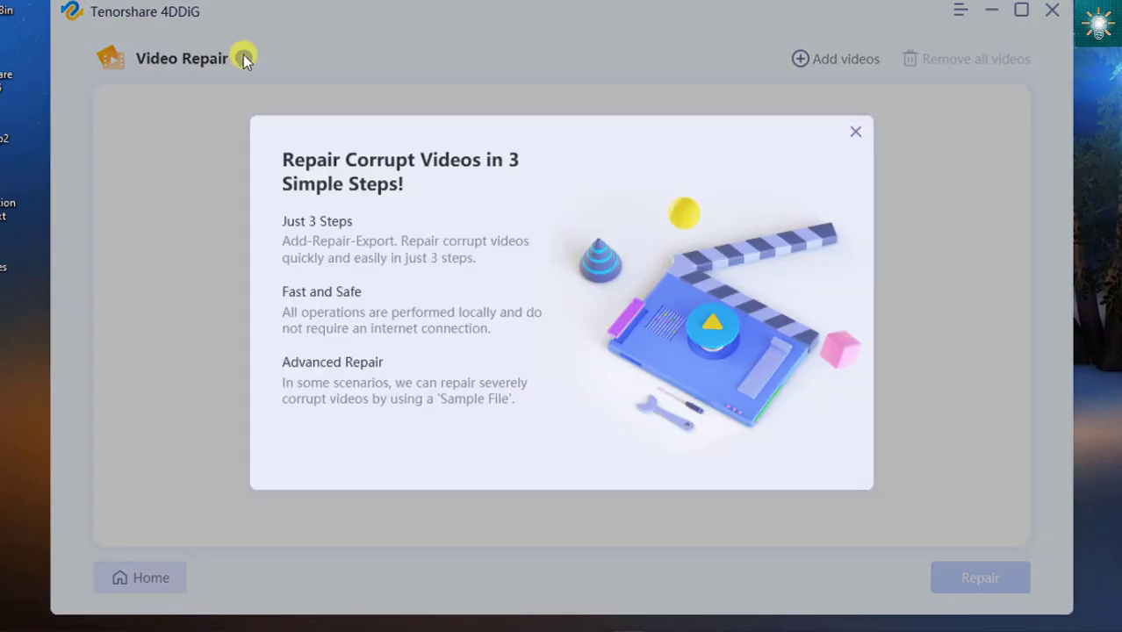
left_click(857, 131)
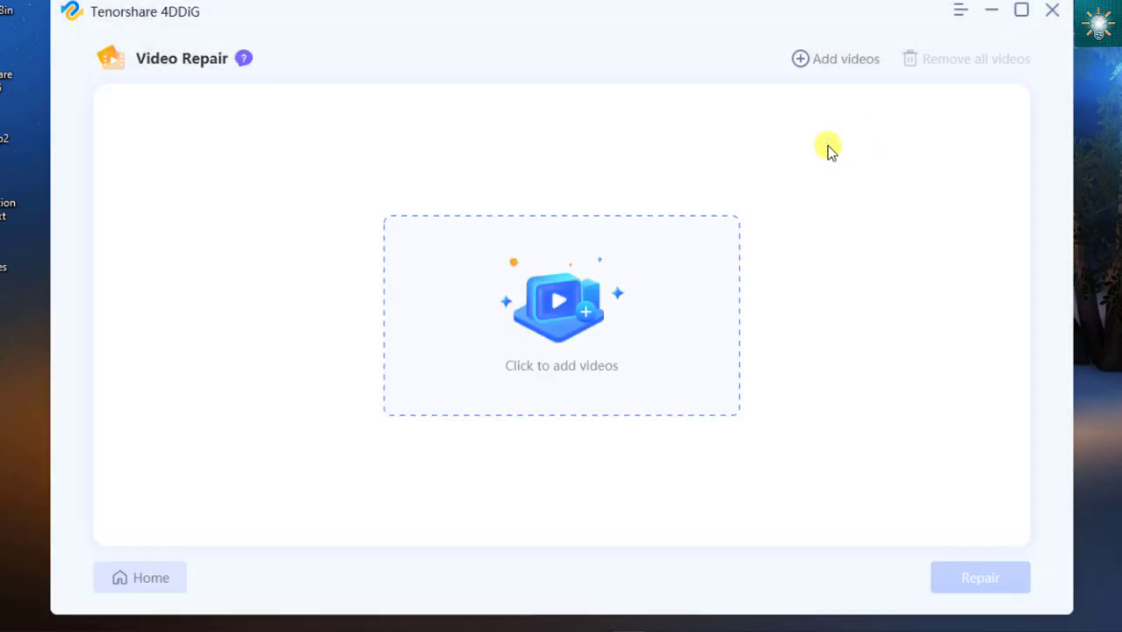
left_click(150, 582)
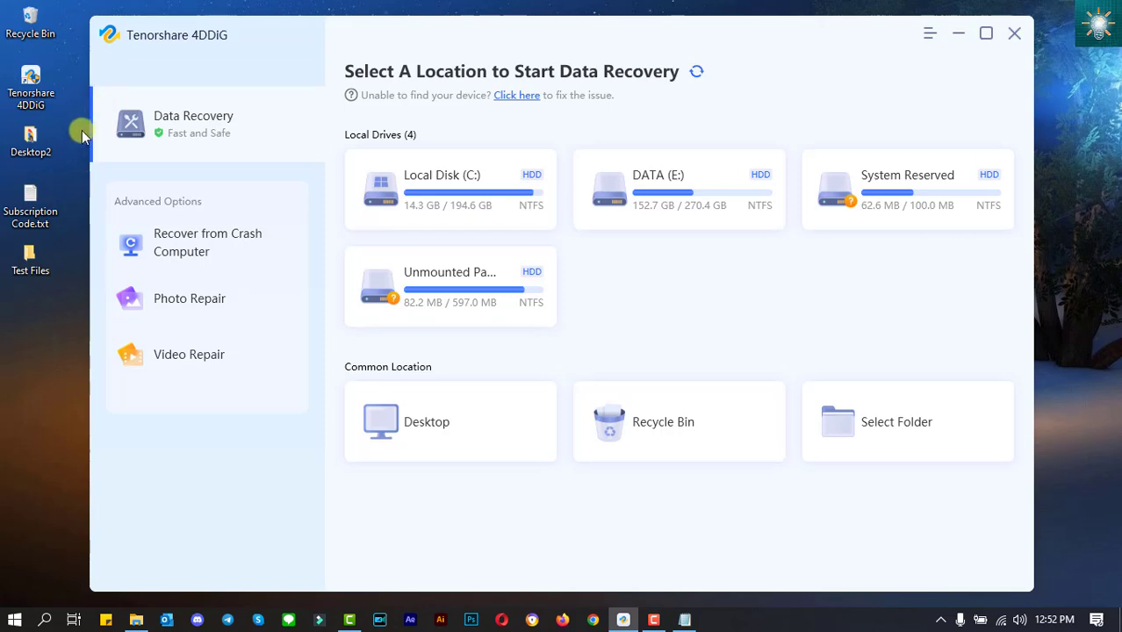
- Delete all the files in the desktop Test Files folder to the Recycle Bin
double_click(43, 261)
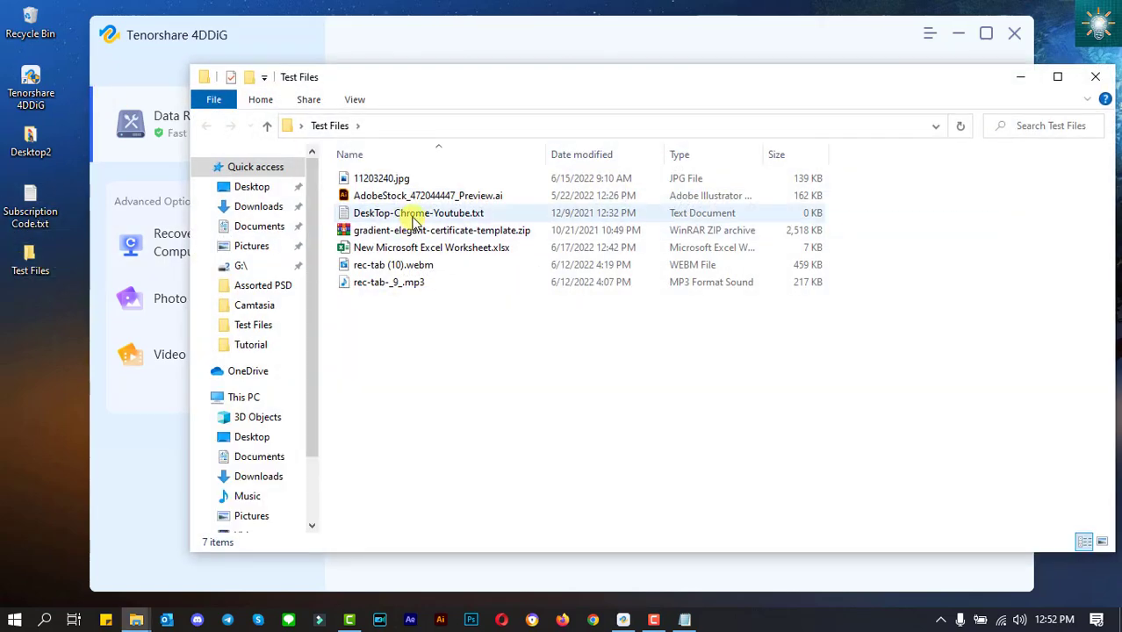
left_click_drag(564, 88, 457, 76)
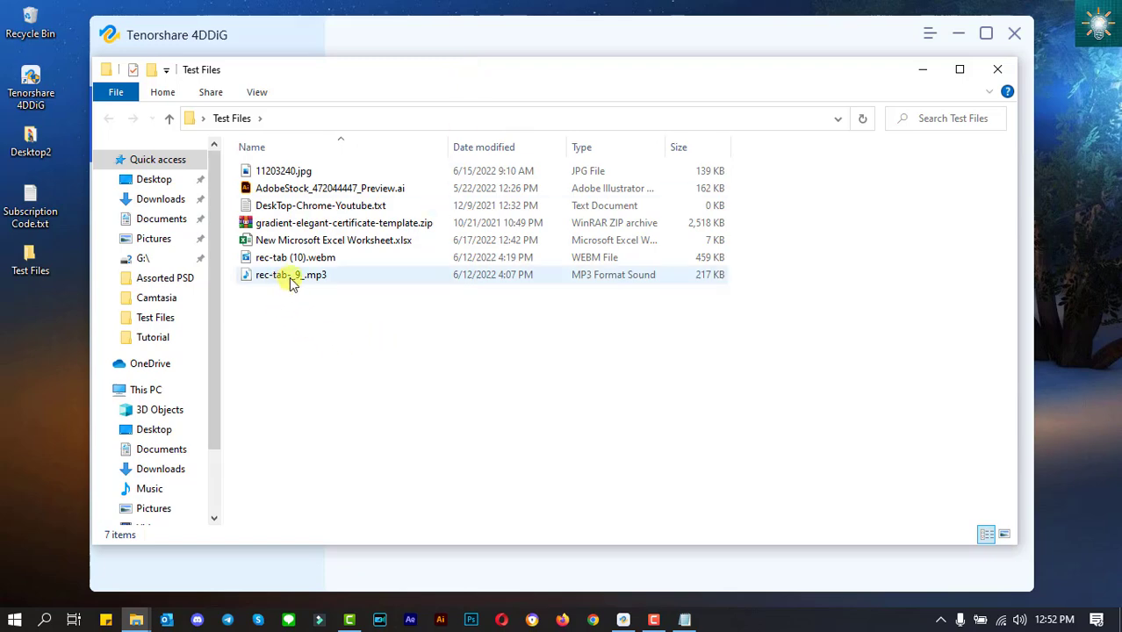
left_click_drag(329, 308, 323, 185)
right_click(347, 174)
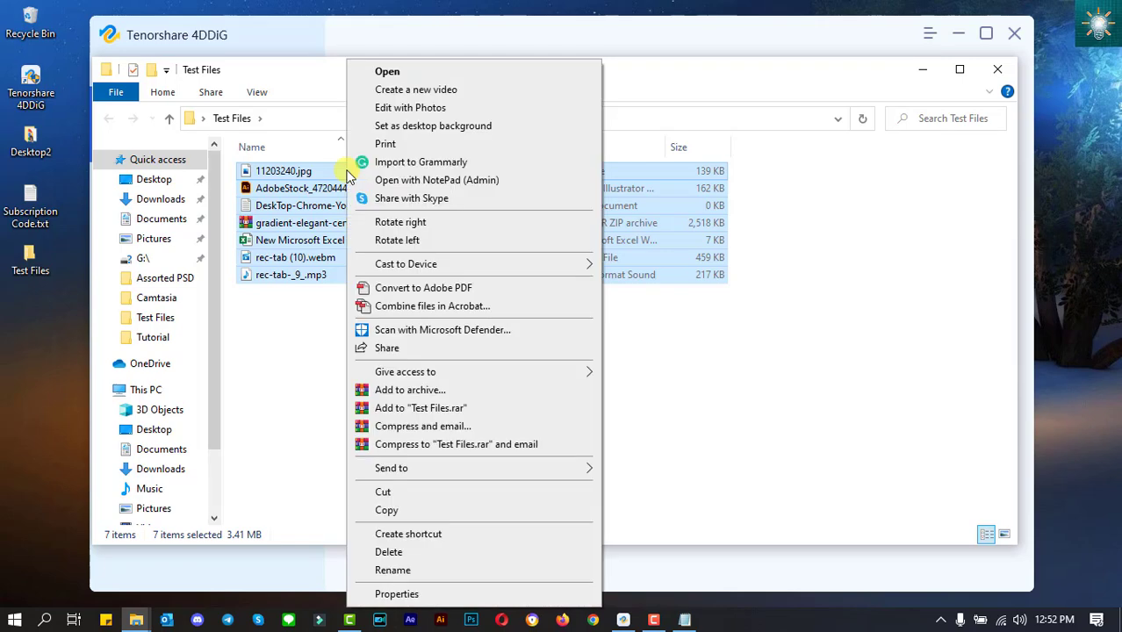
left_click(389, 552)
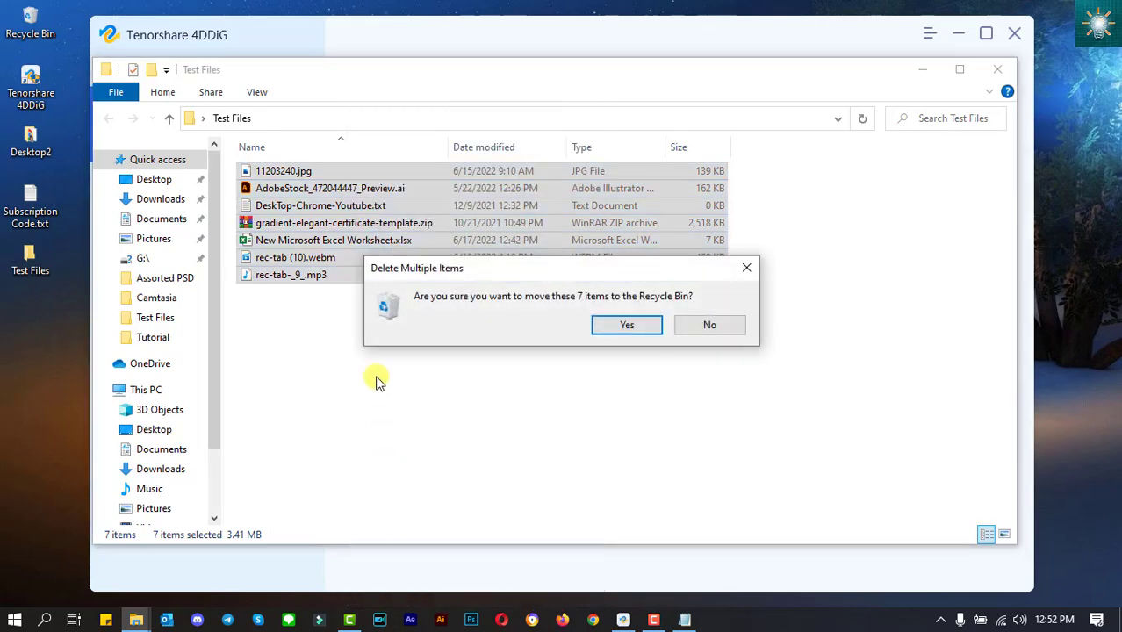
left_click(627, 326)
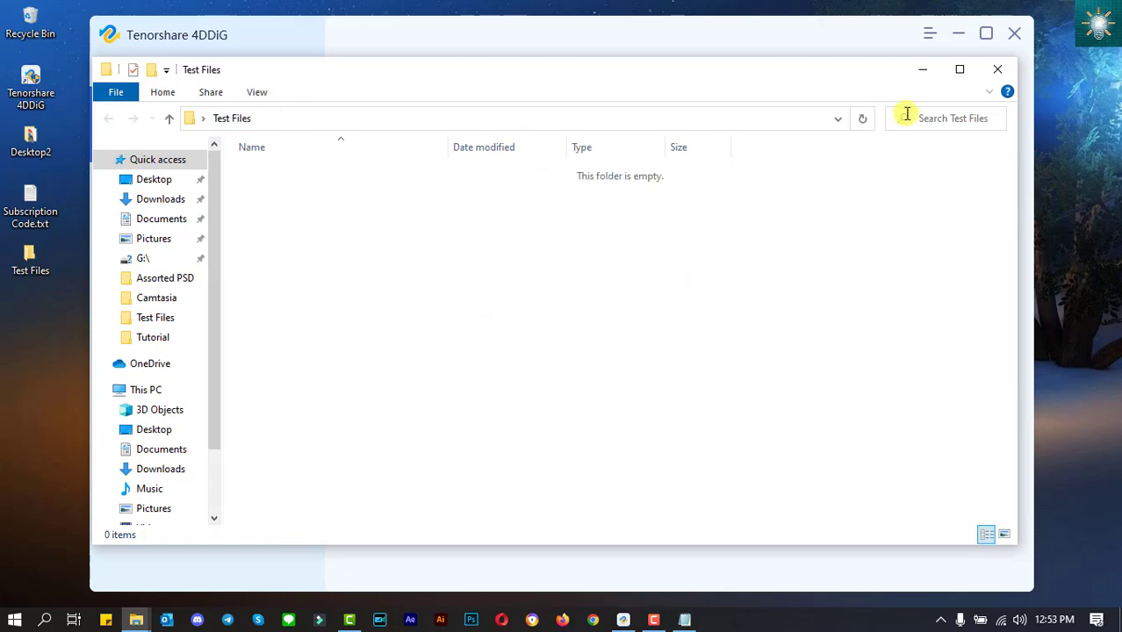
left_click(998, 69)
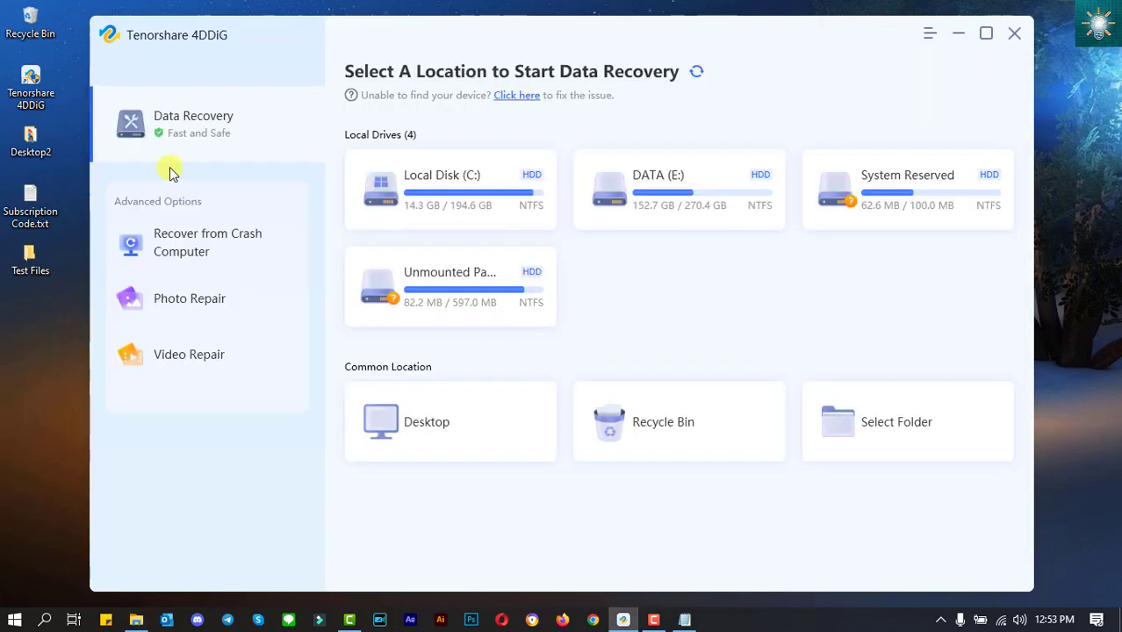
- Check the deleted items in the Recycle Bin, then empty it permanently and verify it's empty
double_click(33, 27)
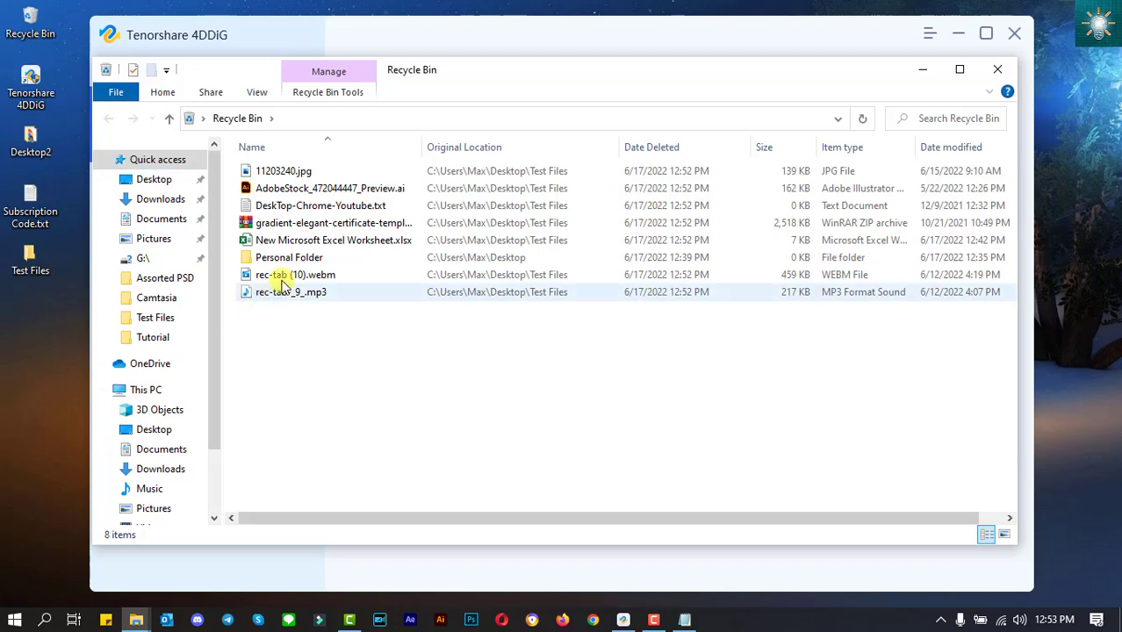
left_click(999, 70)
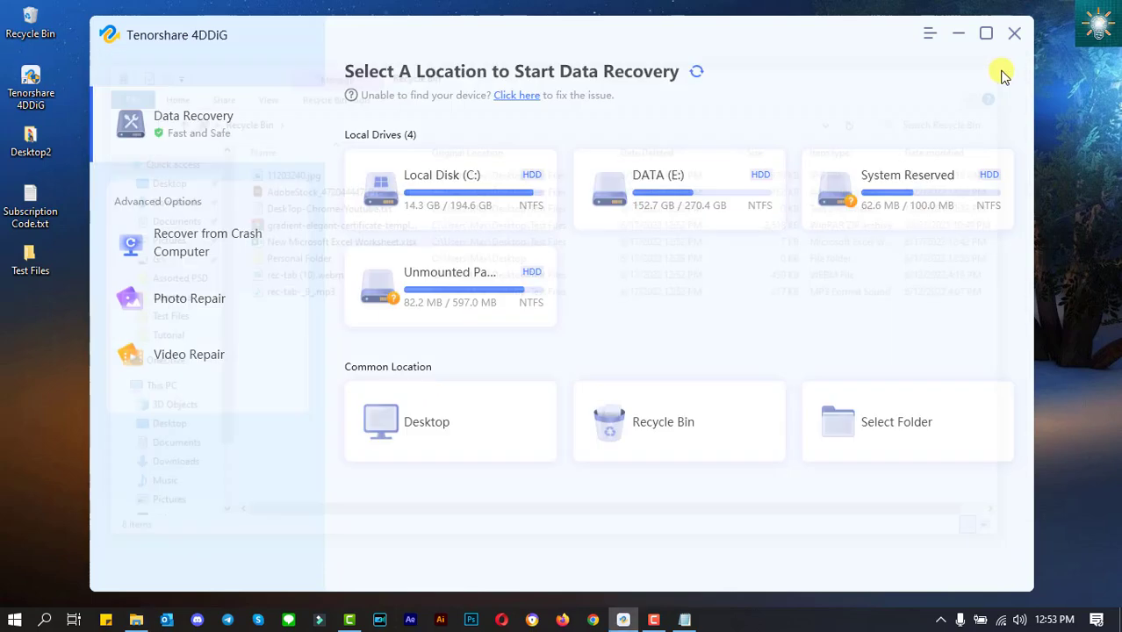
right_click(26, 36)
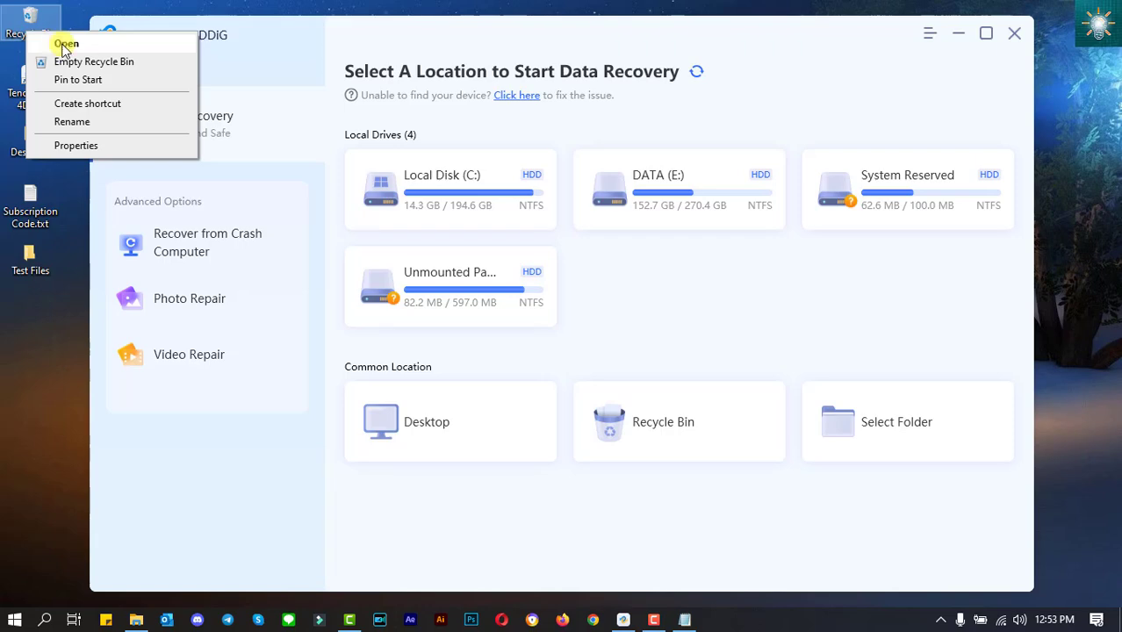
left_click(124, 64)
left_click(637, 325)
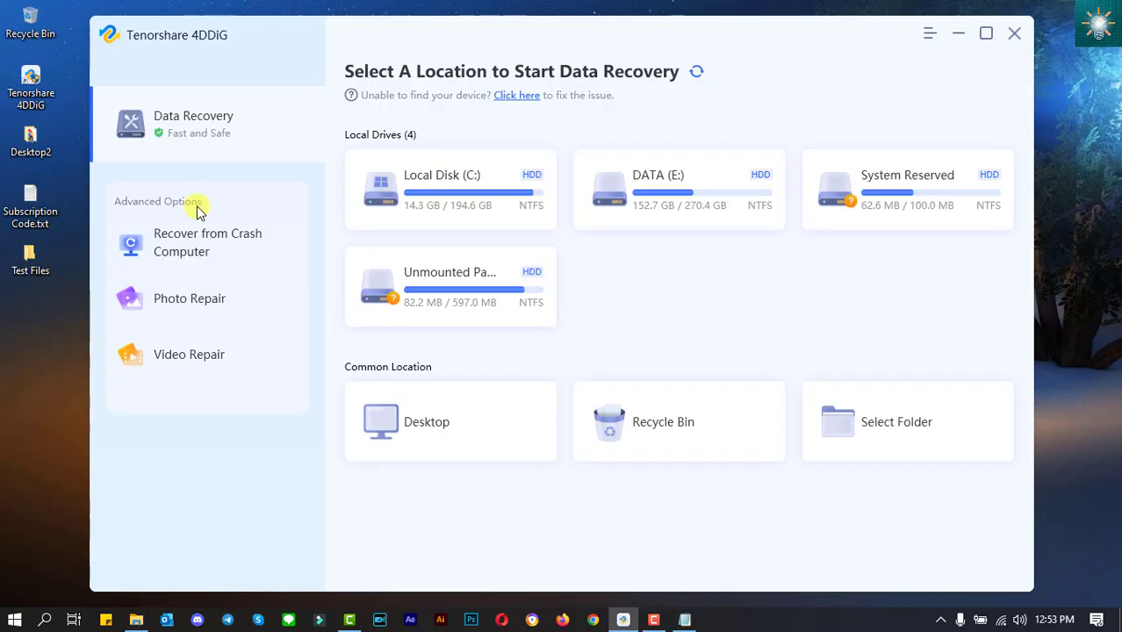
double_click(30, 260)
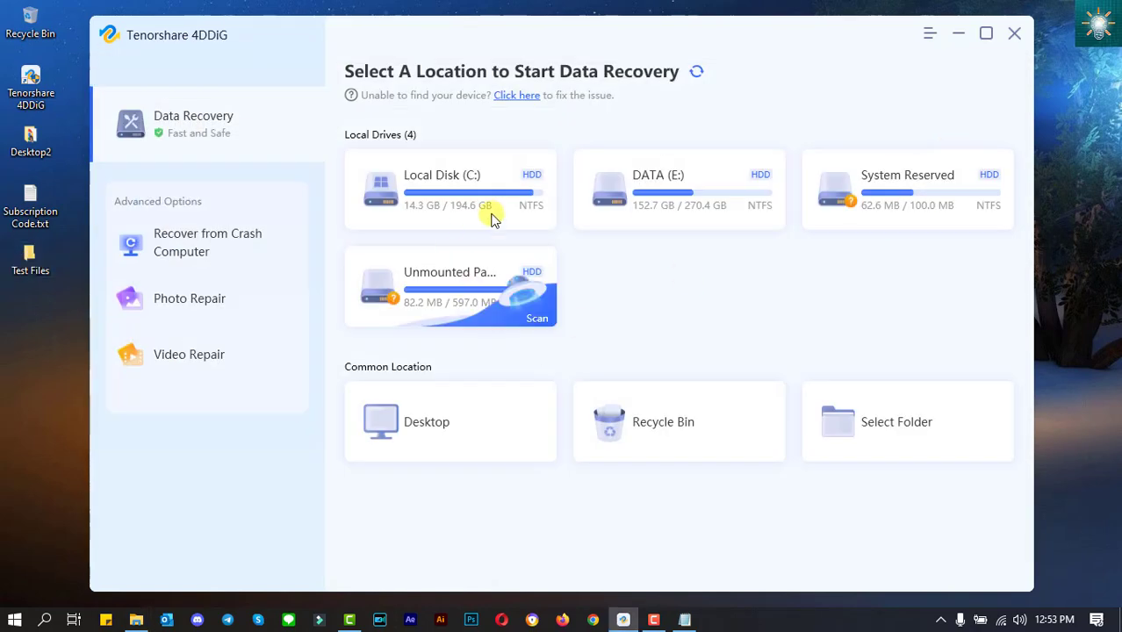
- Choose the desktop Test Files folder as the scan location and start
left_click(979, 439)
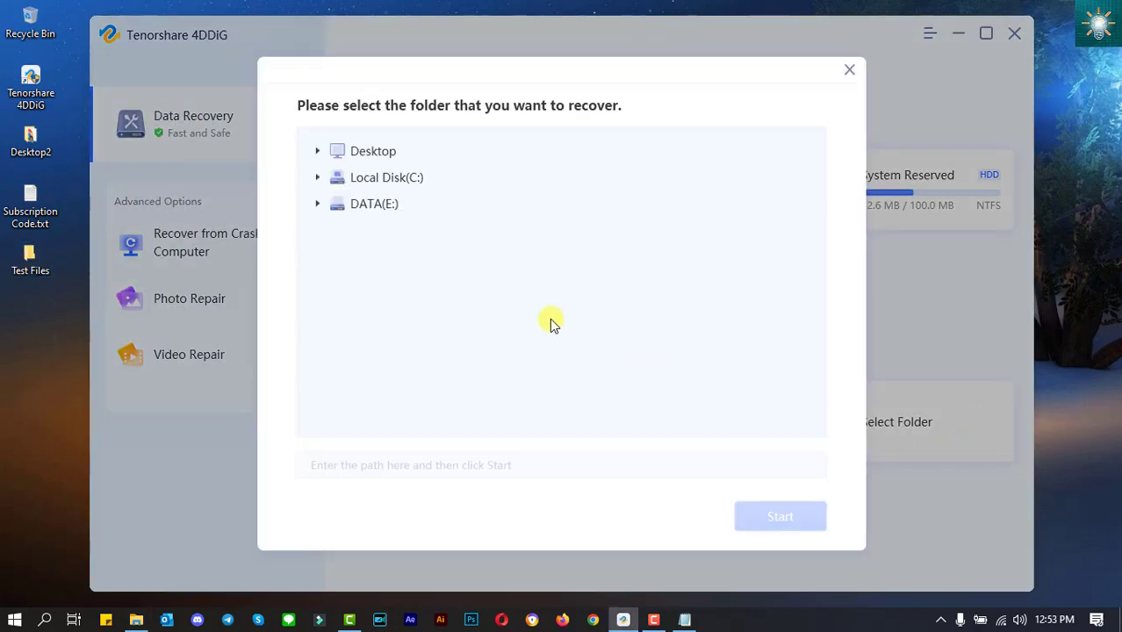
left_click(317, 151)
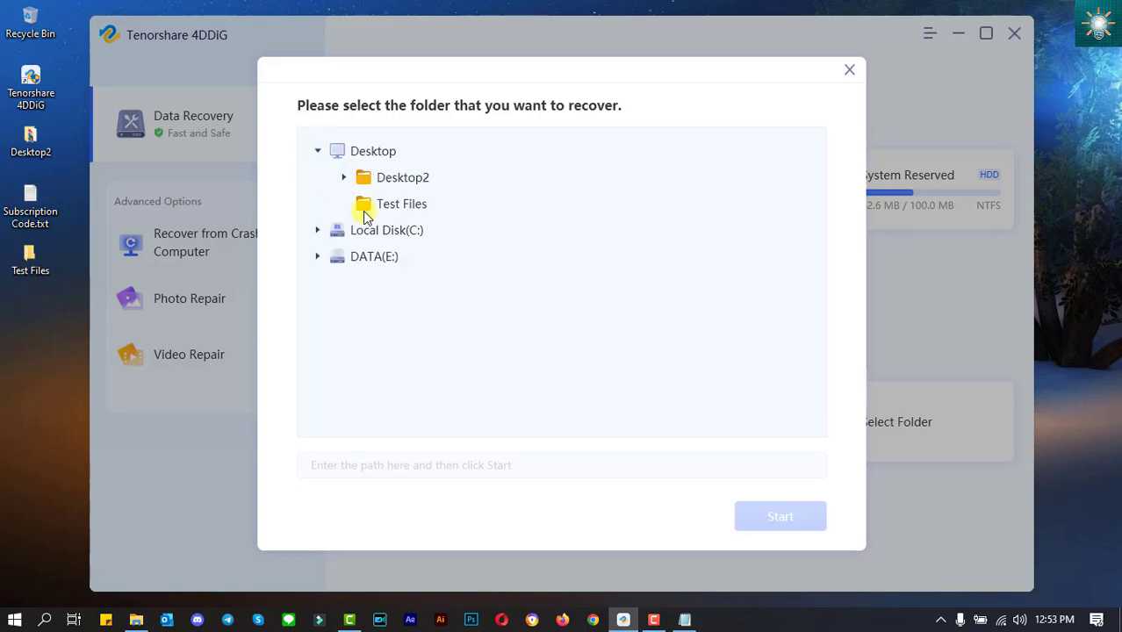
left_click(413, 213)
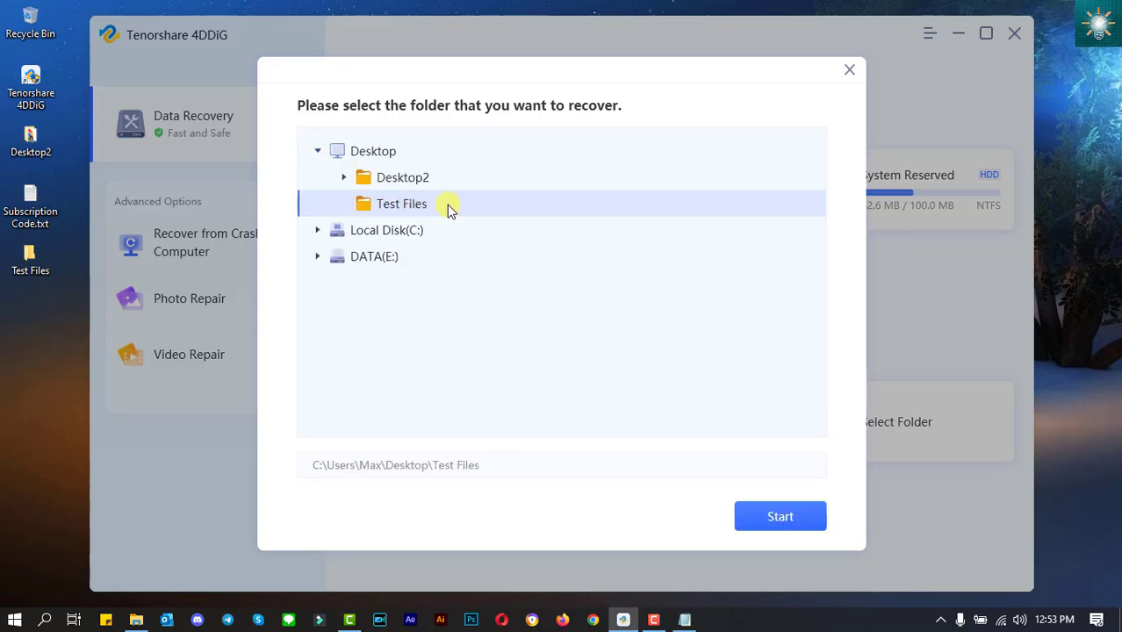
left_click(781, 517)
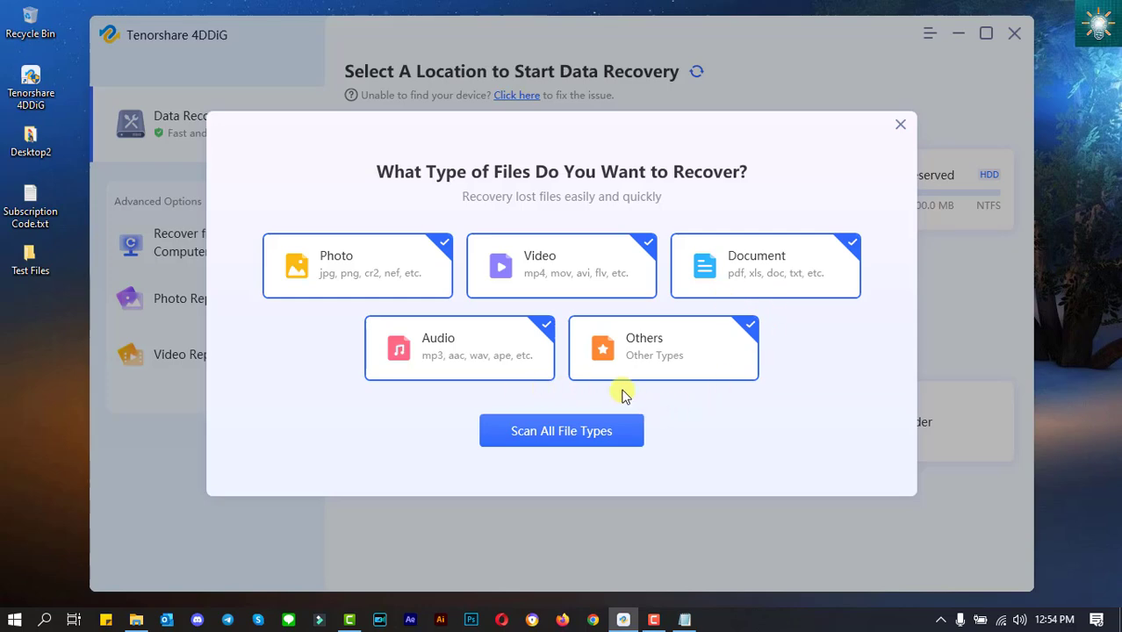
- Scan all file types, then tick only the 8 deleted files under Deleted Files\Users\Max\Desktop\Test Files
left_click(581, 433)
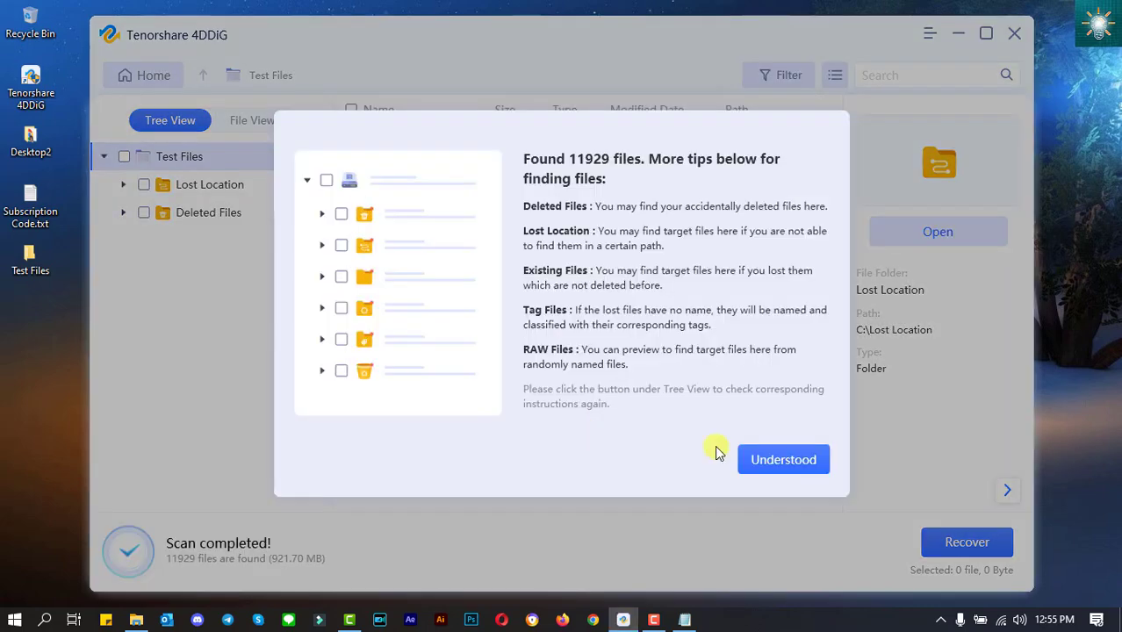
left_click(748, 460)
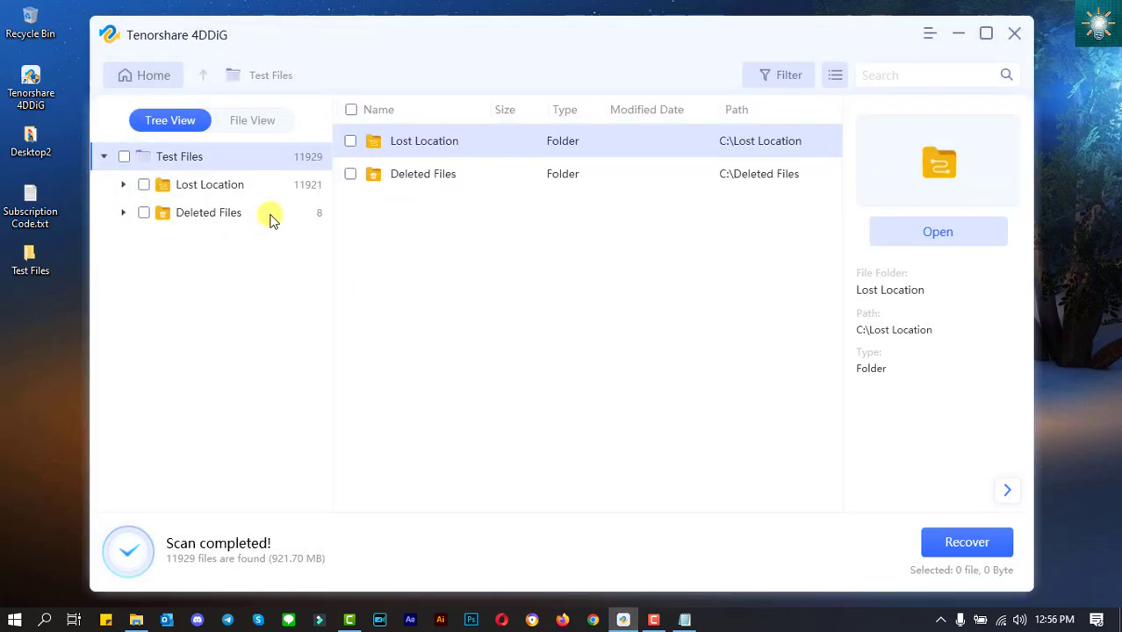
left_click(143, 212)
left_click(278, 325)
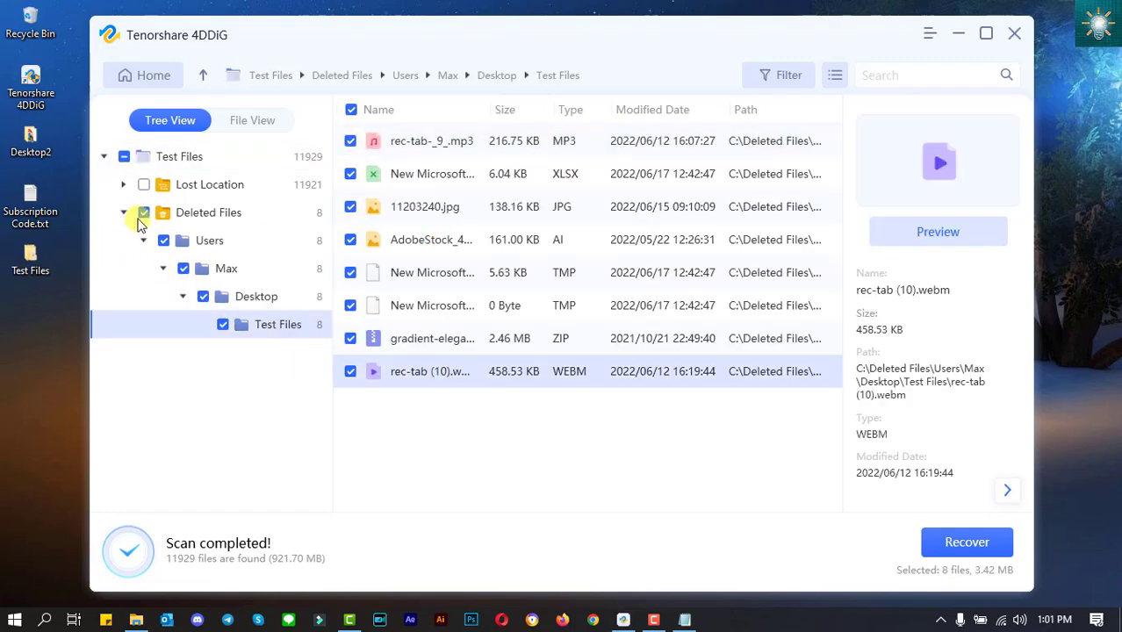
left_click(144, 213)
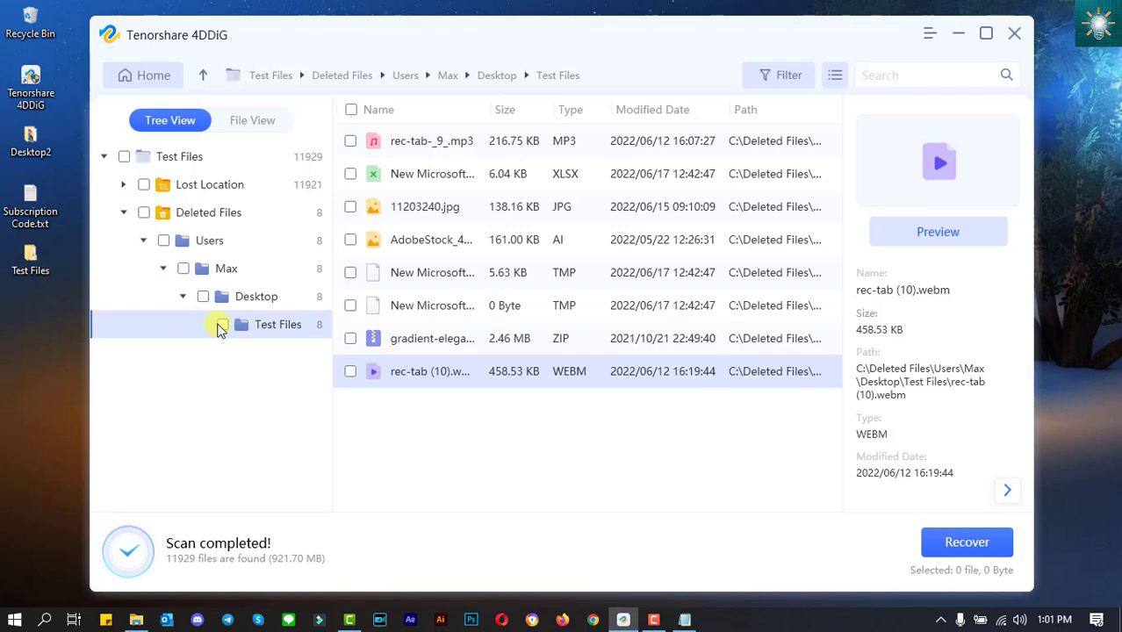
left_click(222, 325)
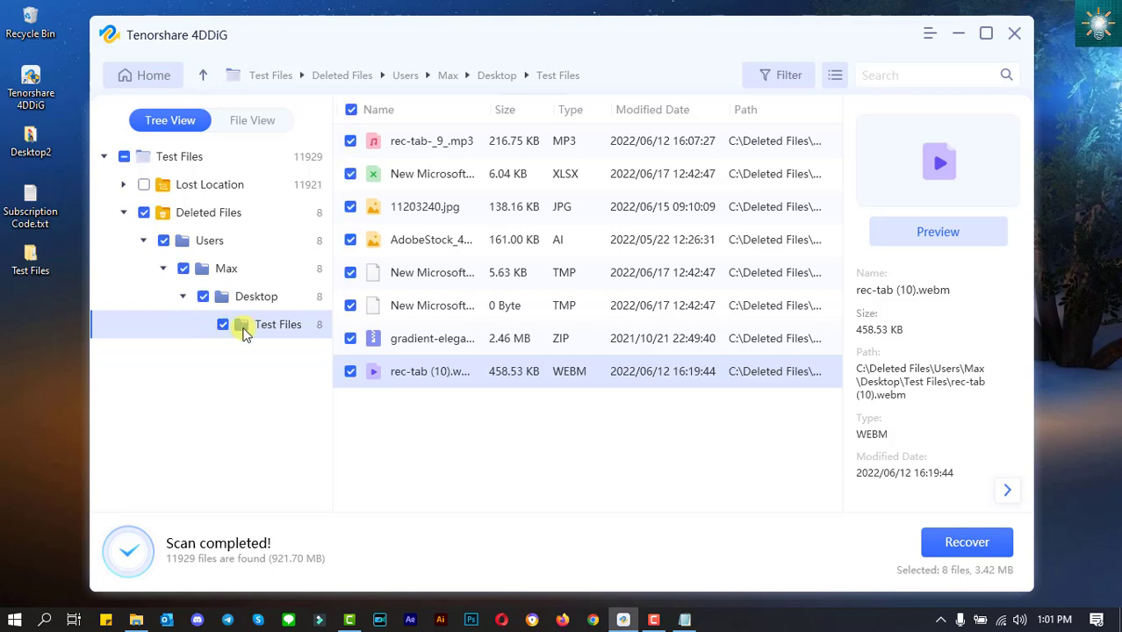
left_click(567, 306)
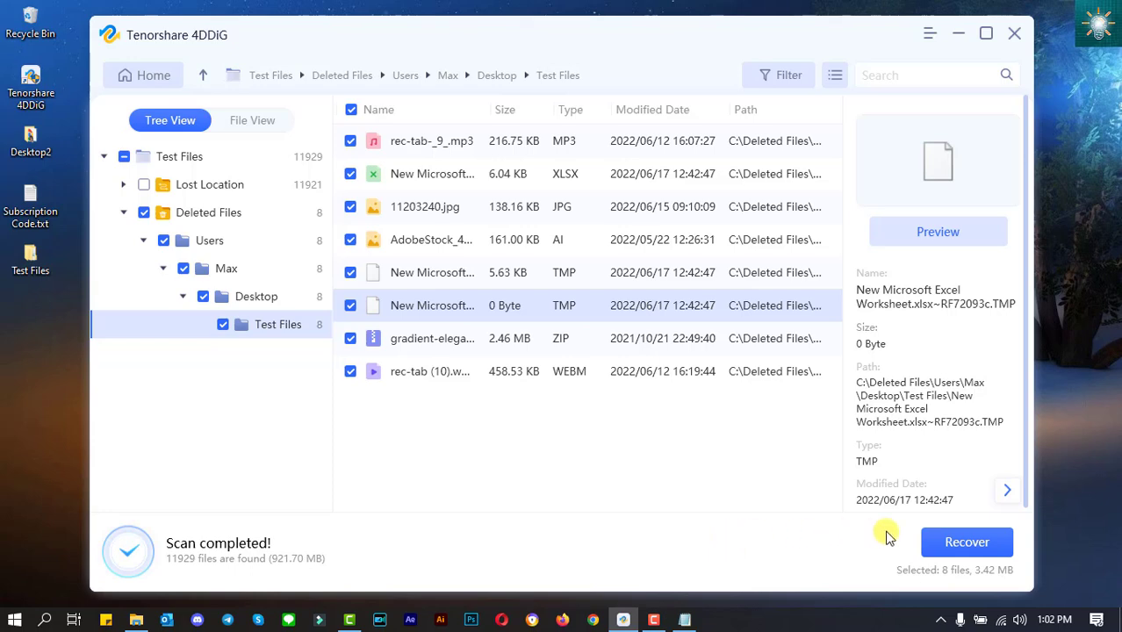
- Recover the 8 selected files into the desktop Test Files folder, proceeding past the lost-partition warning
left_click(968, 544)
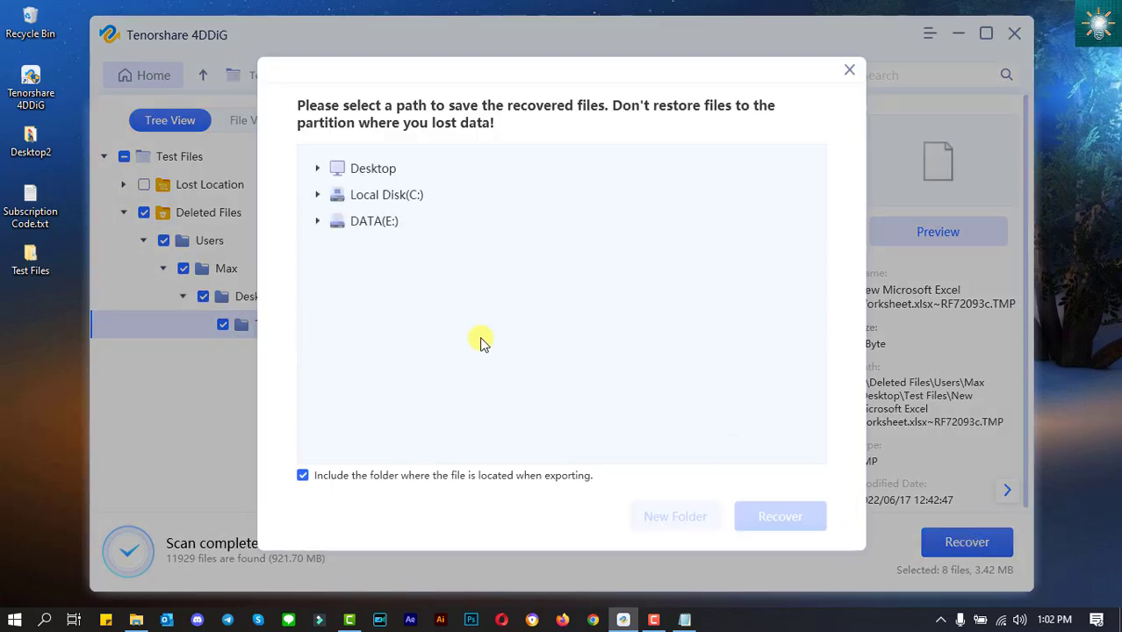
left_click(318, 169)
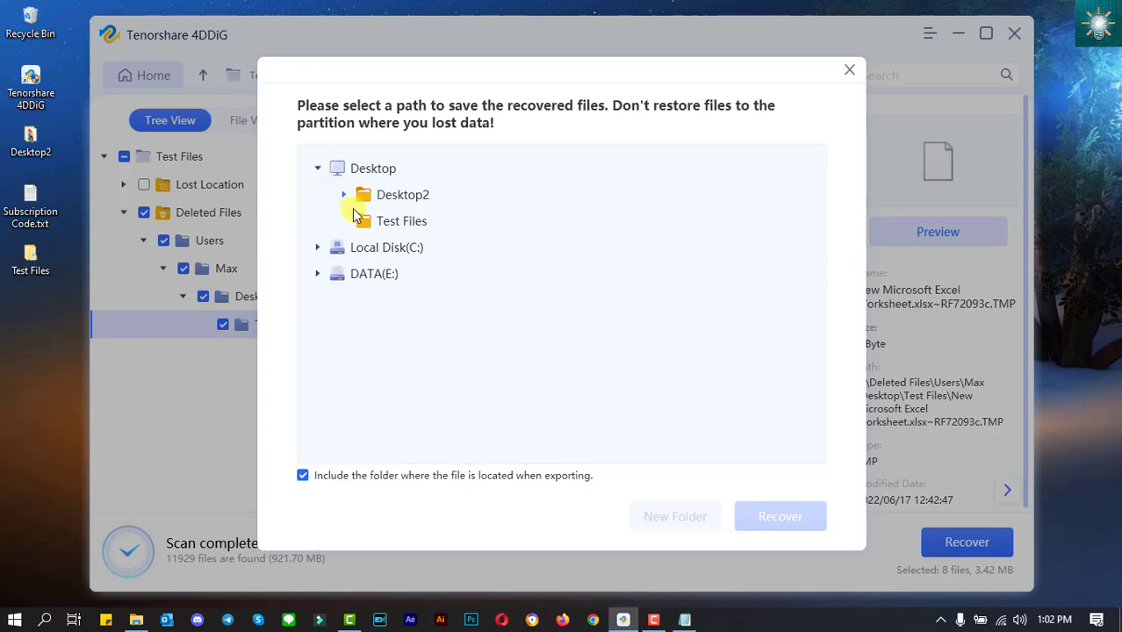
left_click(406, 226)
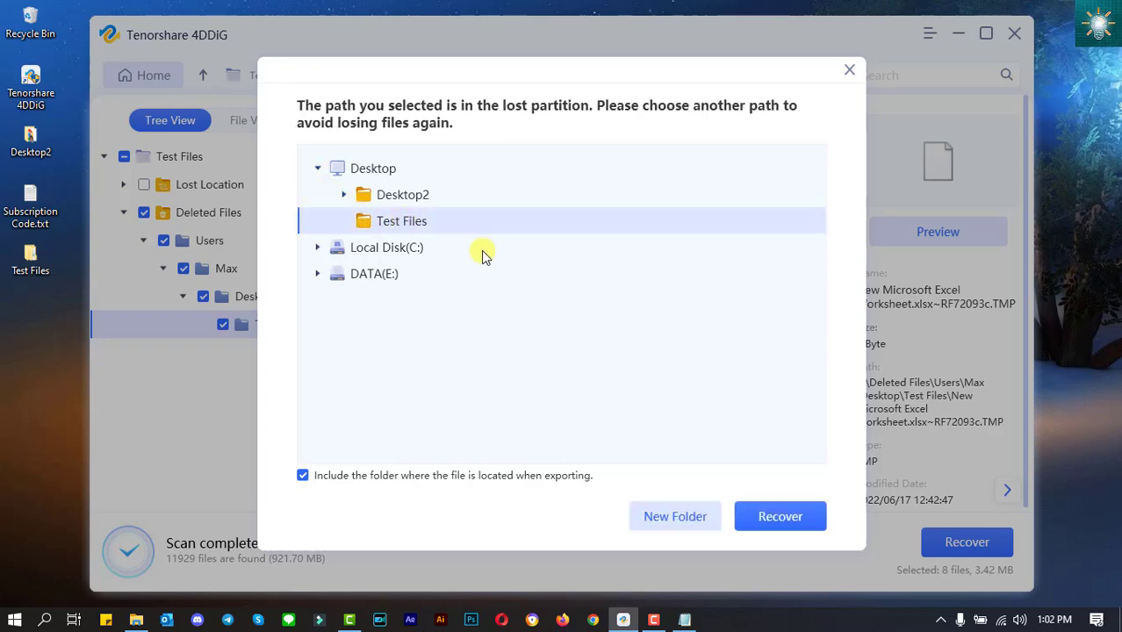
left_click(786, 517)
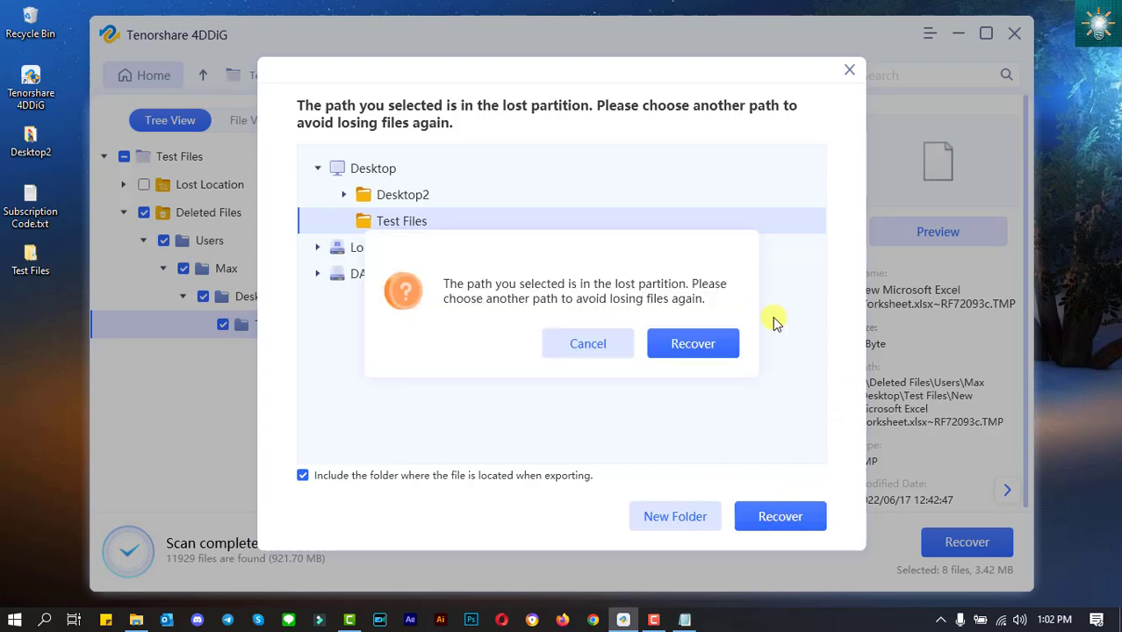
left_click(704, 343)
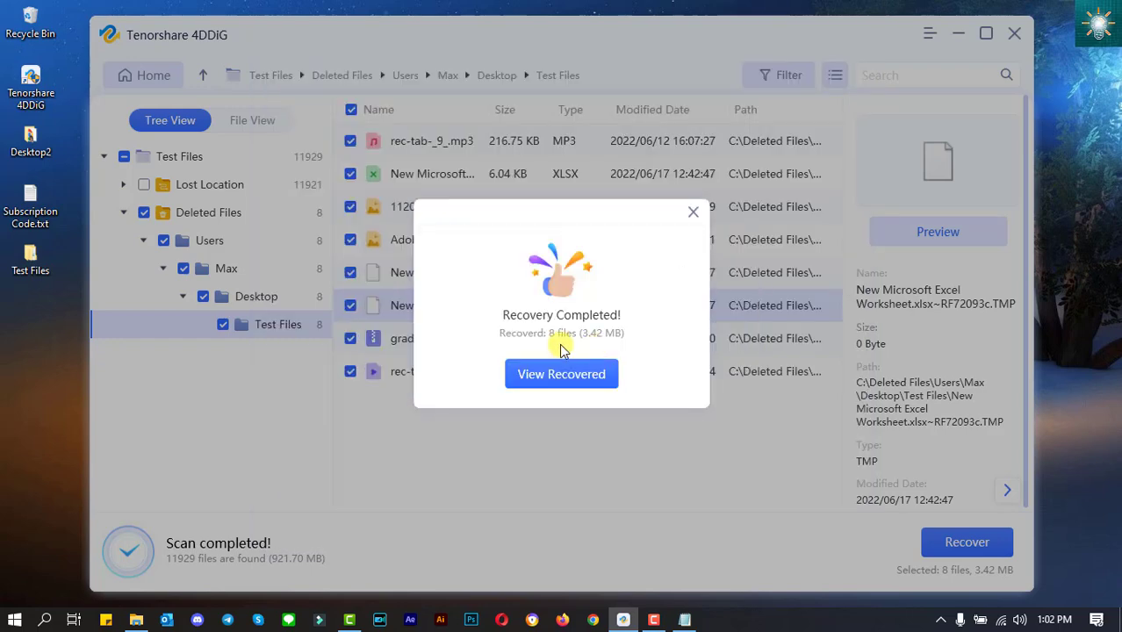
- Open the 4DDIG_20220617_130247 recovery folder and drill down through C, Deleted Files, Users and Desktop to Test Files
left_click(586, 372)
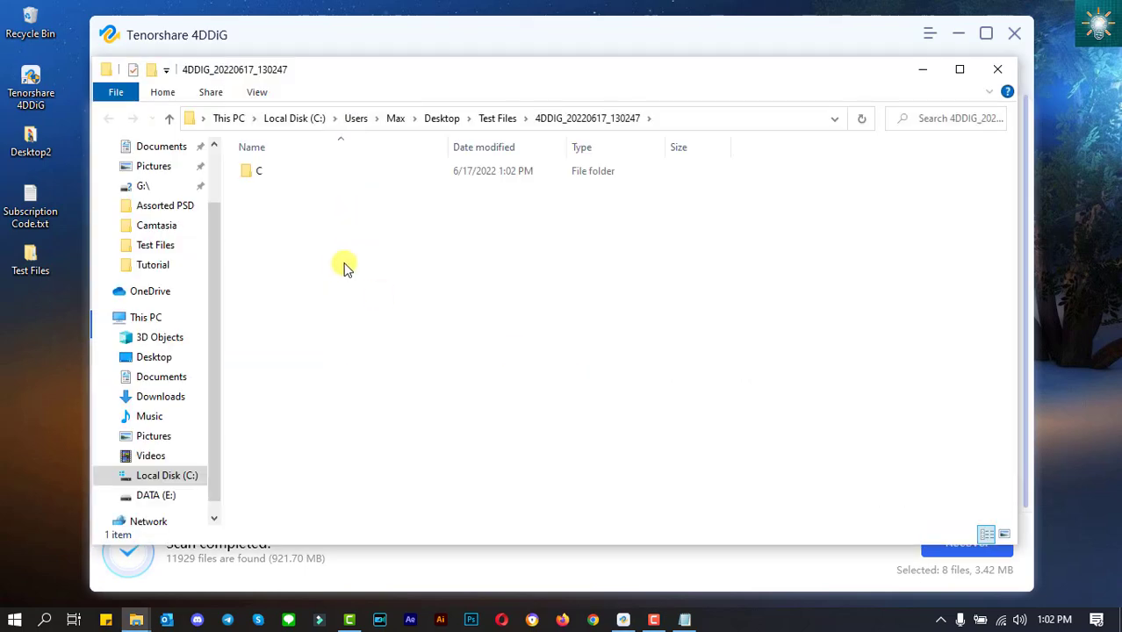
double_click(277, 172)
double_click(321, 174)
double_click(320, 174)
double_click(321, 173)
double_click(322, 174)
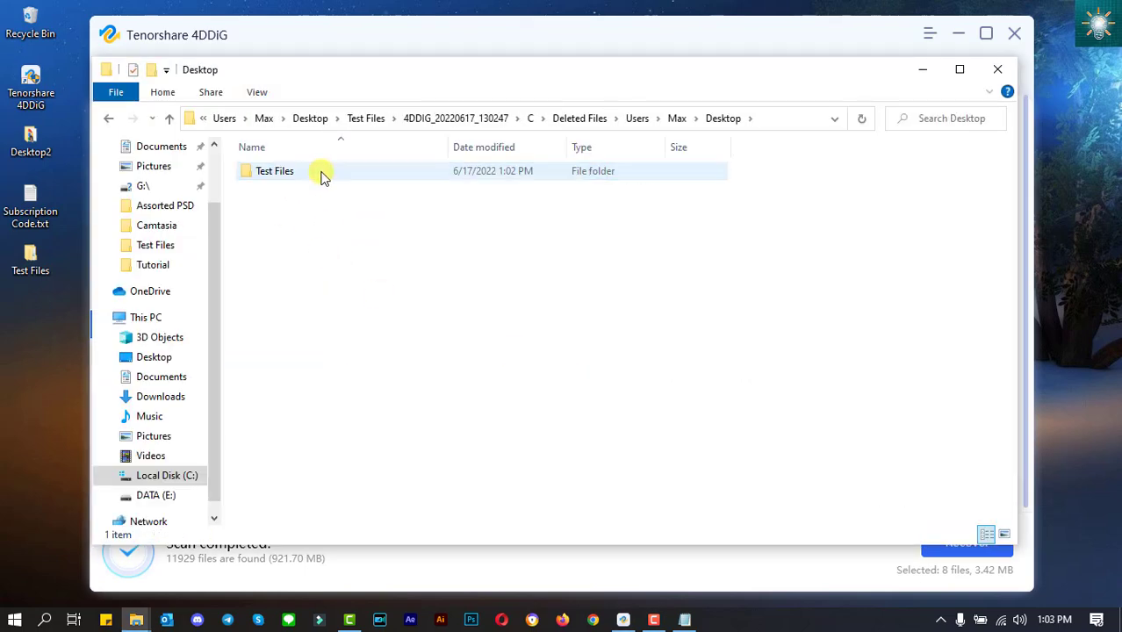
double_click(320, 174)
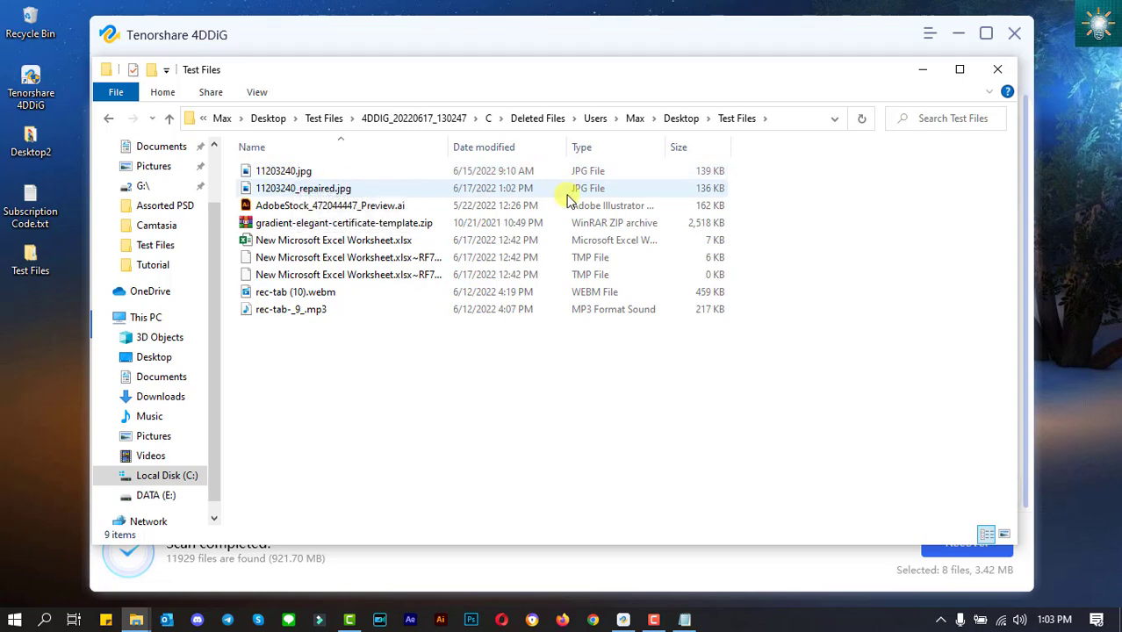
- Close the recovered-files Explorer window, clear all file selections in 4DDiG, and confirm returning to the home screen
left_click(998, 71)
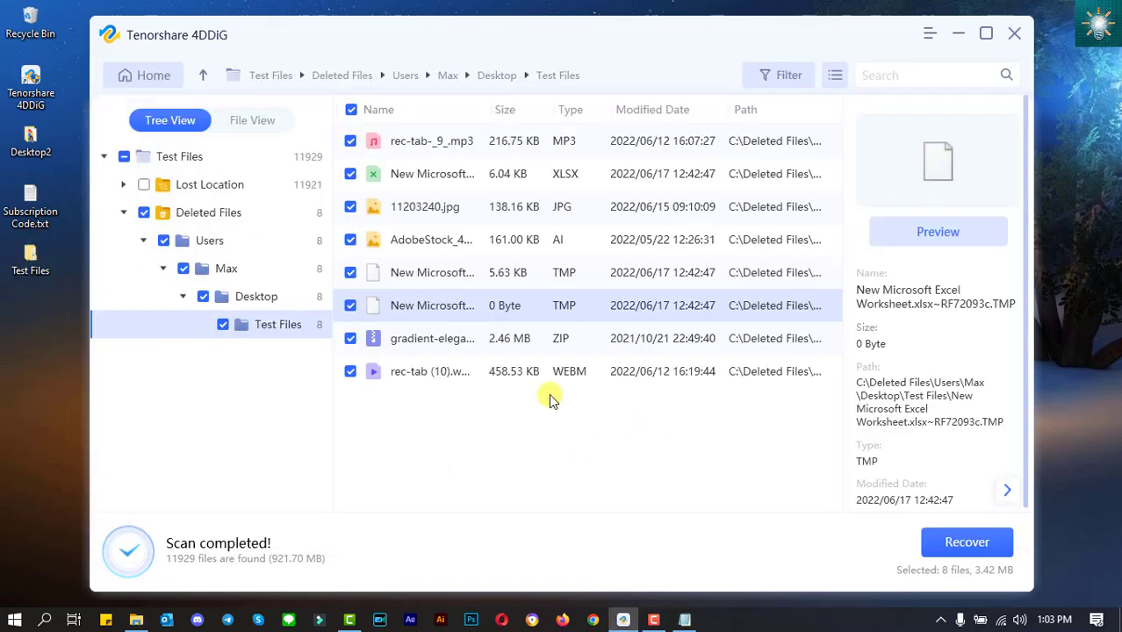
left_click(351, 110)
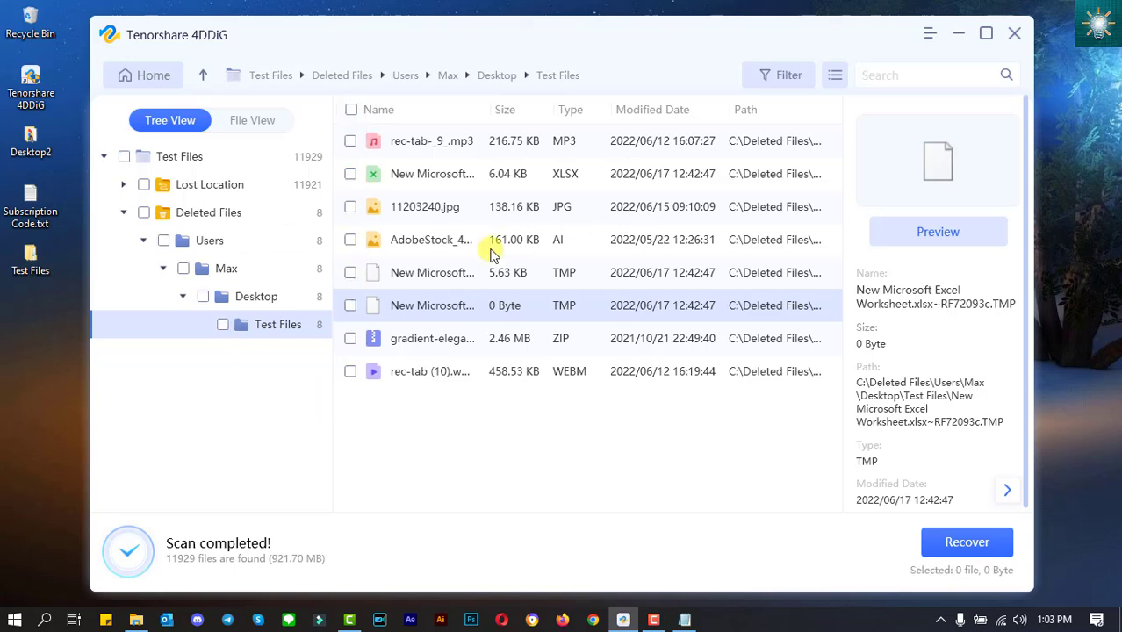
left_click(132, 75)
left_click(691, 343)
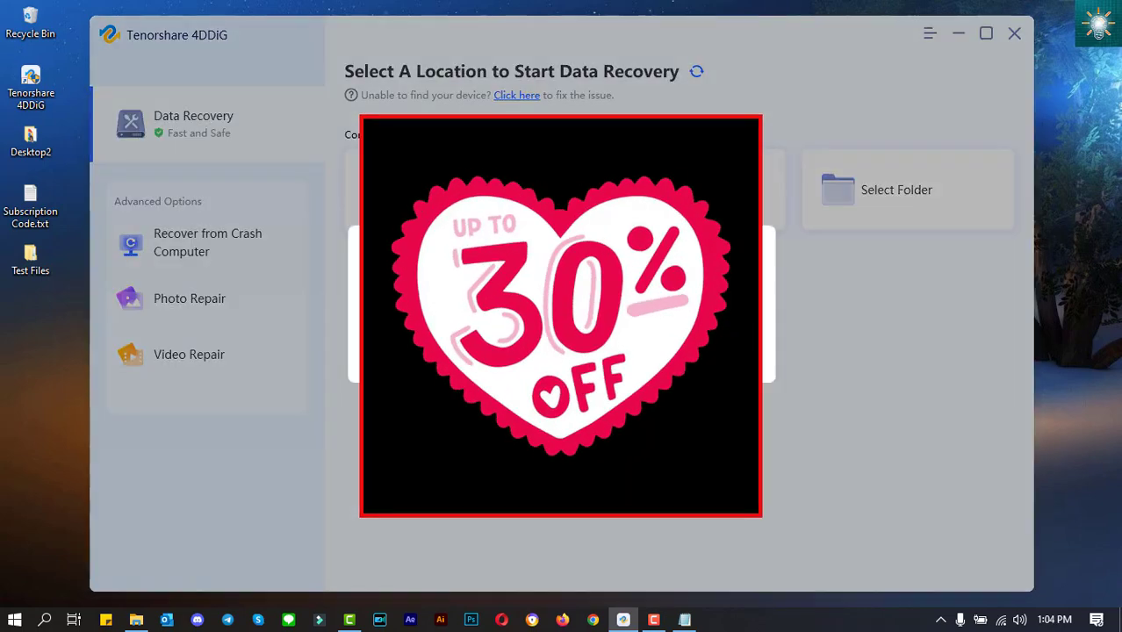